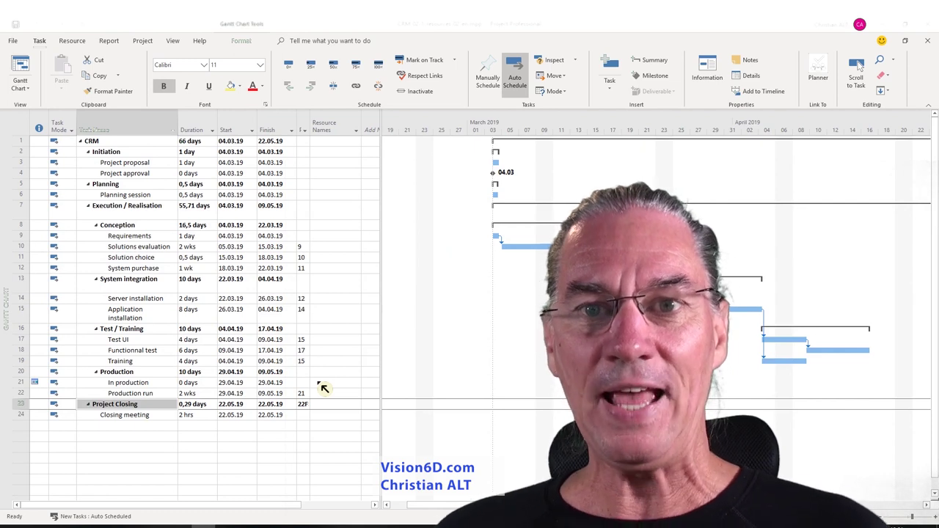
# Step: Review the project's resources in the Resource Sheet view and return to the Gantt Chart view
pyautogui.click(28, 89)
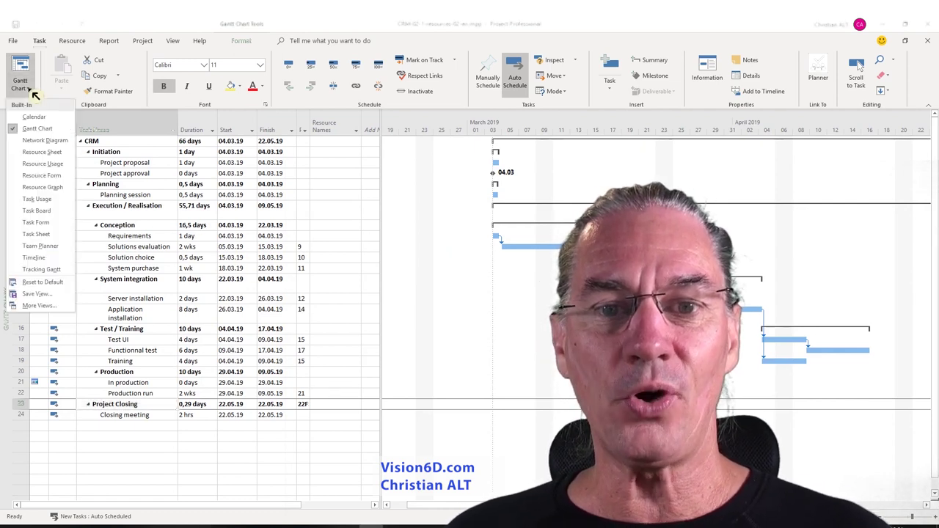
pyautogui.click(34, 152)
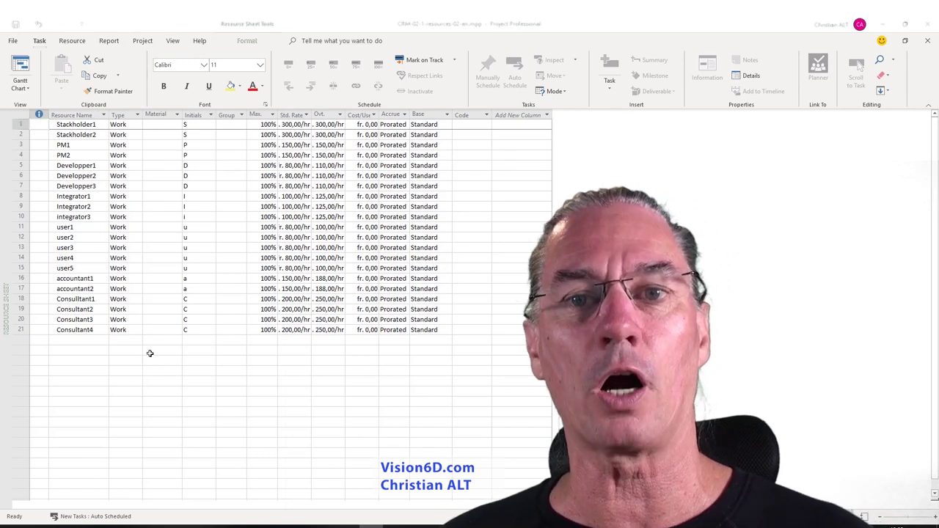
pyautogui.click(34, 87)
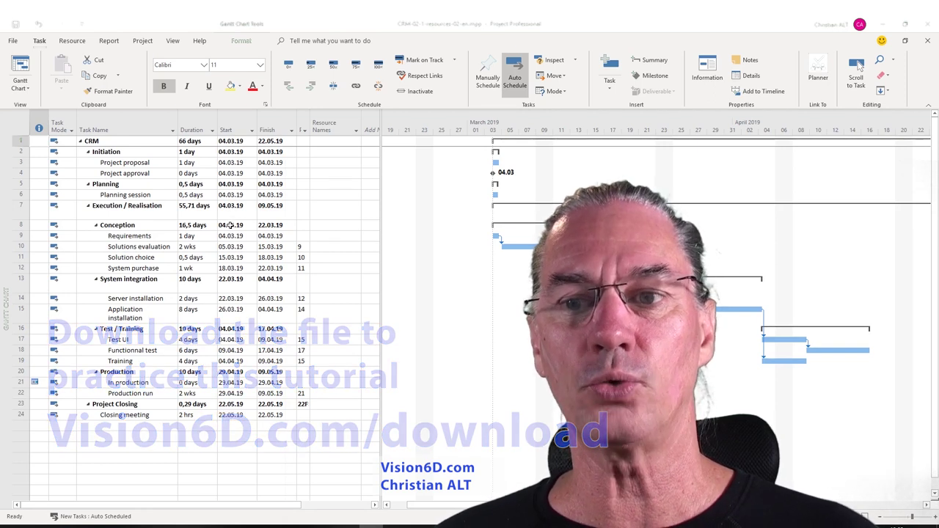
pyautogui.hotkey('alt', 'Tab')
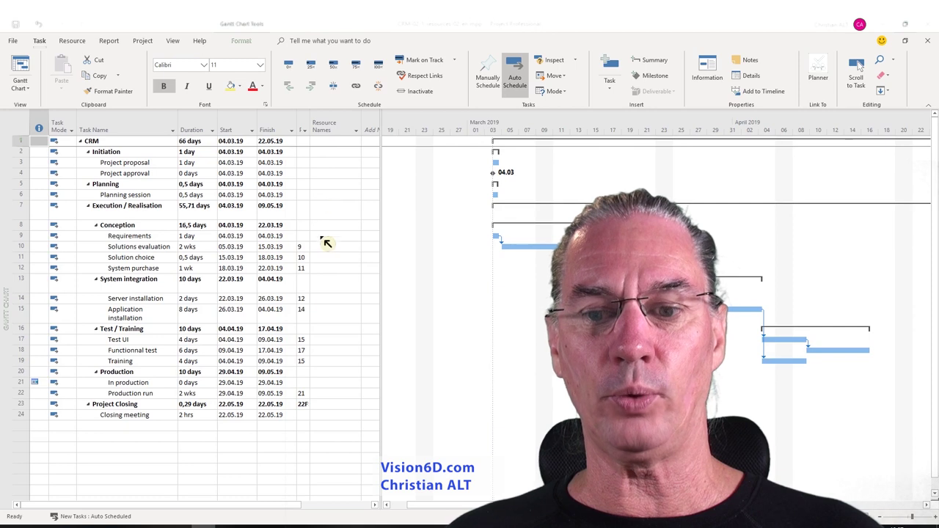
pyautogui.rightClick(342, 129)
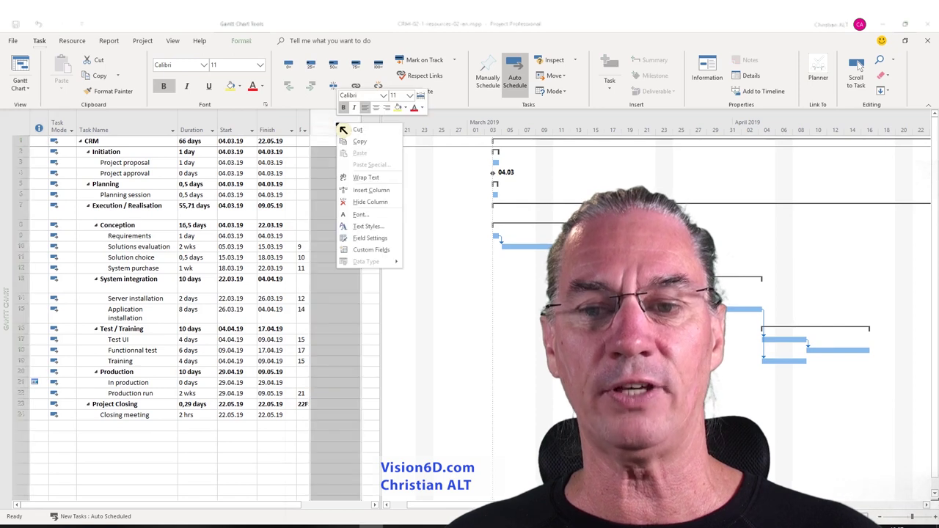
pyautogui.click(369, 190)
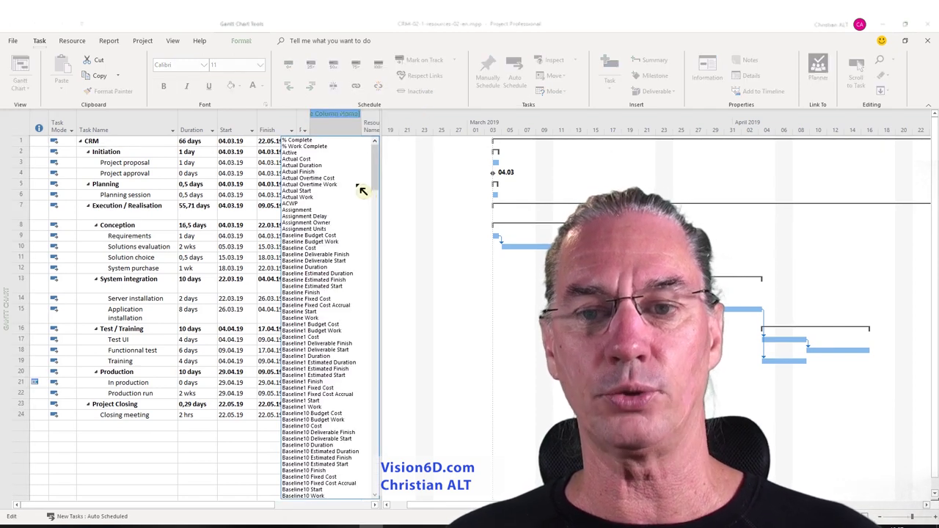
pyautogui.press('Escape')
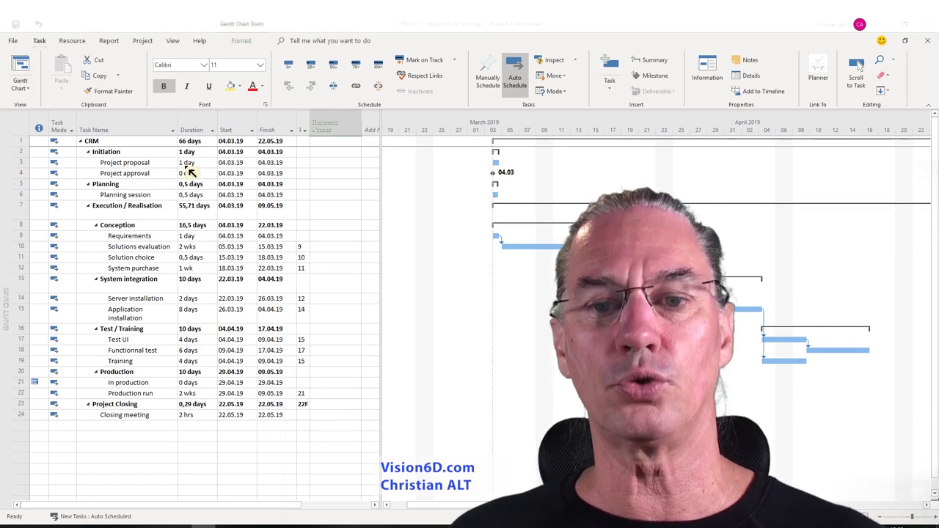
# Step: Assign the resources PM1 and user1 to the Project proposal task
pyautogui.click(356, 163)
pyautogui.click(357, 165)
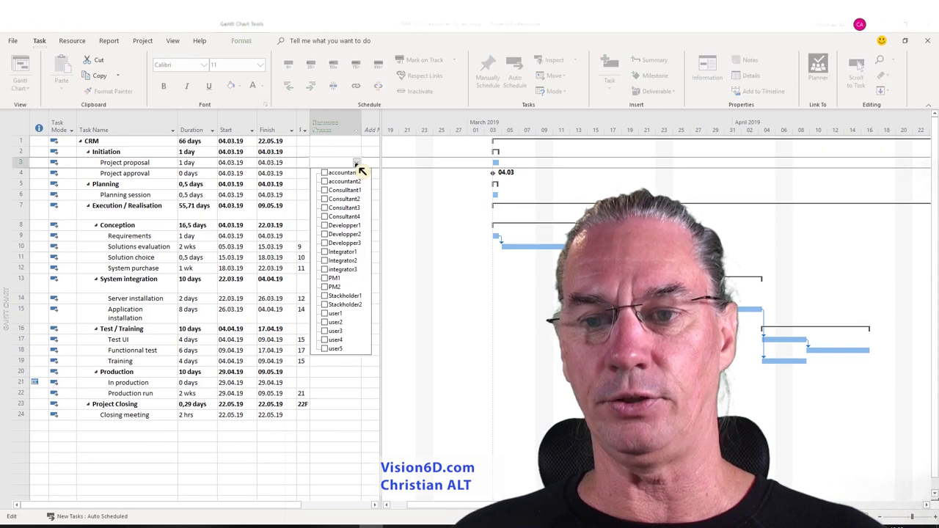
pyautogui.click(343, 279)
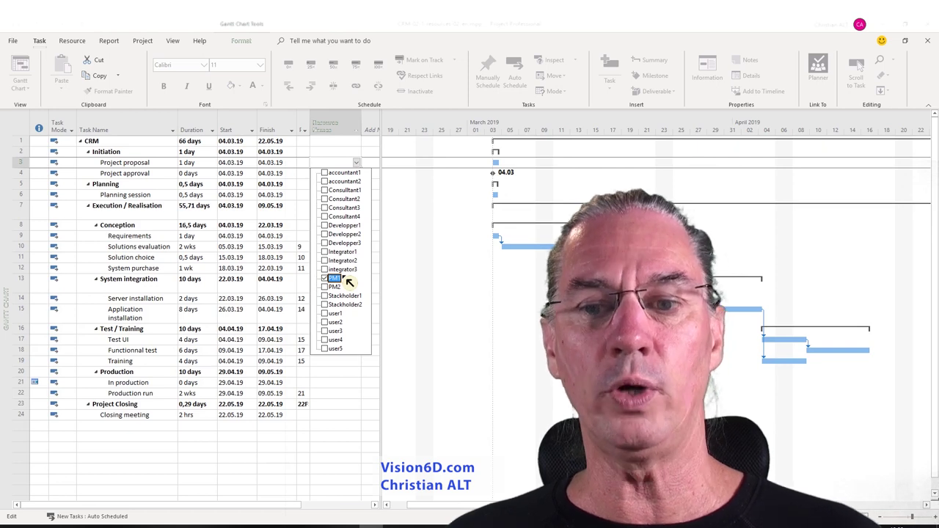
pyautogui.click(328, 315)
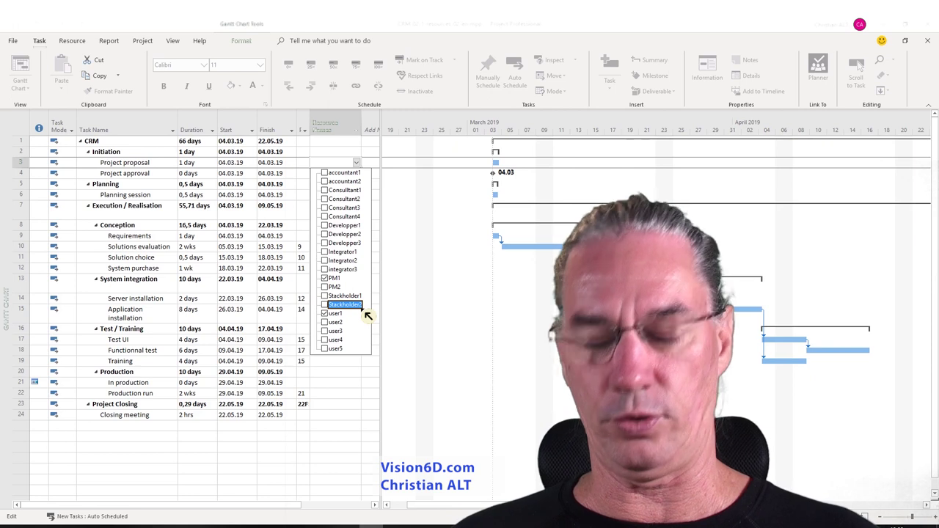
pyautogui.press('Return')
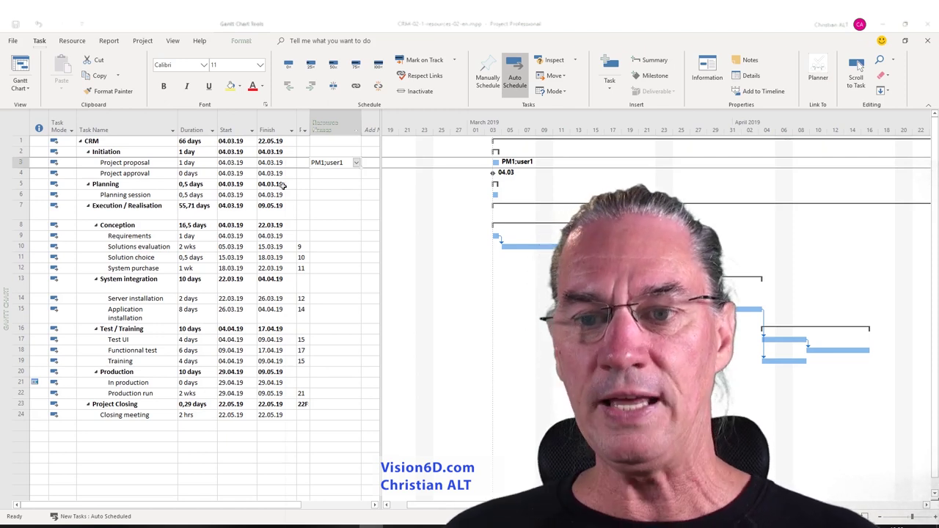
# Step: Assign the resources PM1 and Stackholder1 to the Project approval milestone
pyautogui.click(352, 174)
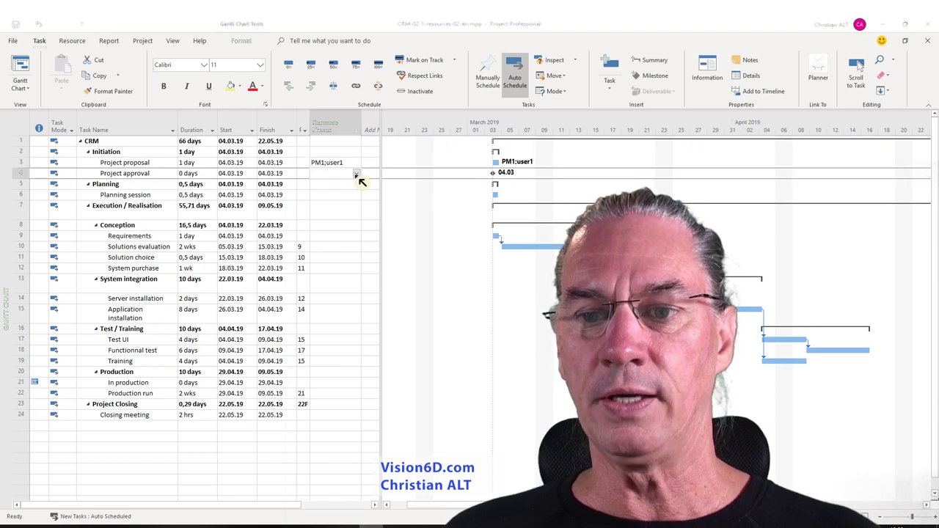
pyautogui.click(357, 174)
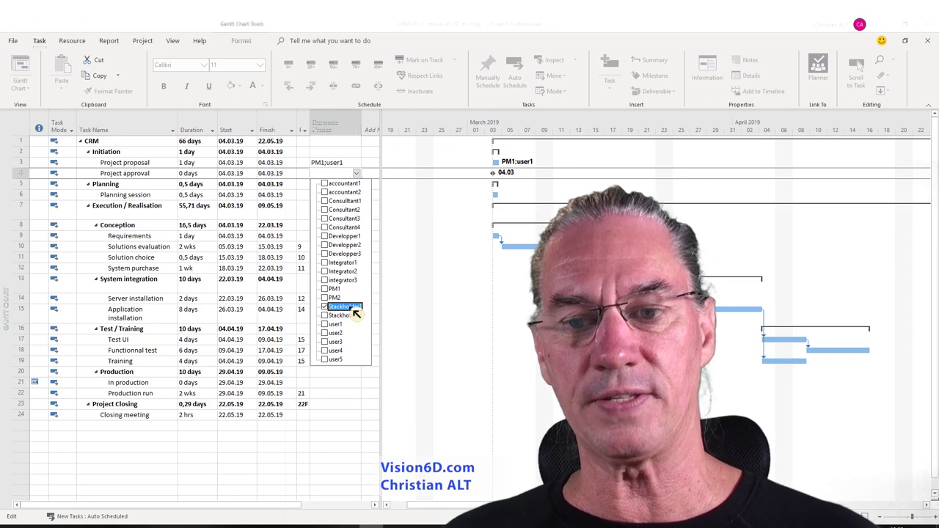
pyautogui.click(331, 289)
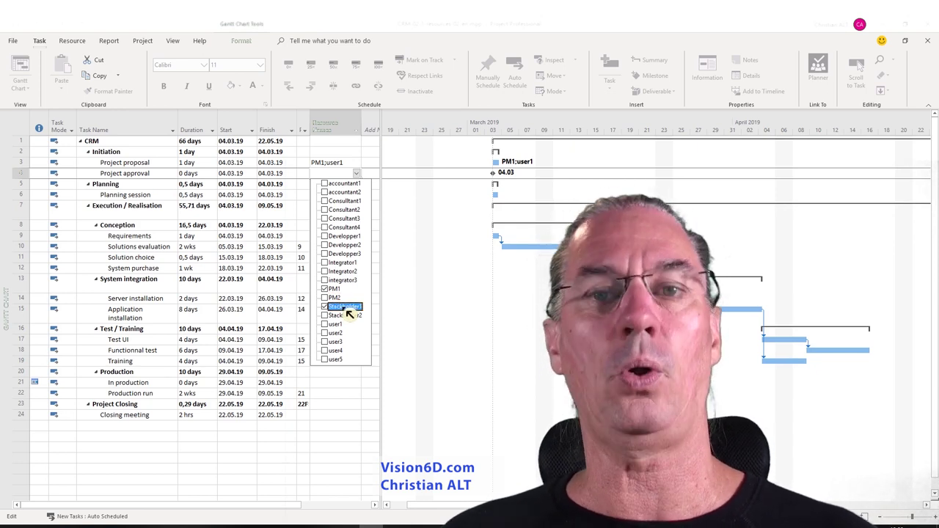
pyautogui.press('Return')
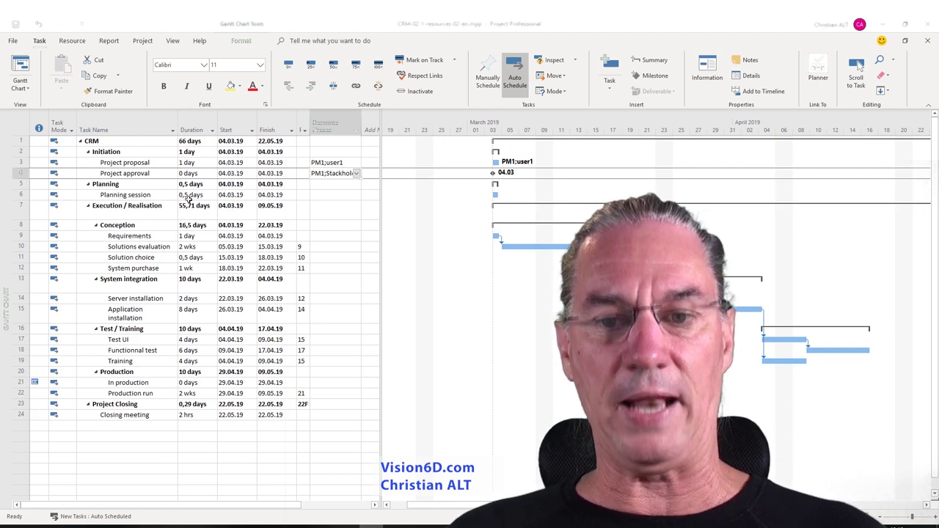
# Step: Assign the resources PM1, user1 and Integrator1 to the Planning session task
pyautogui.click(343, 196)
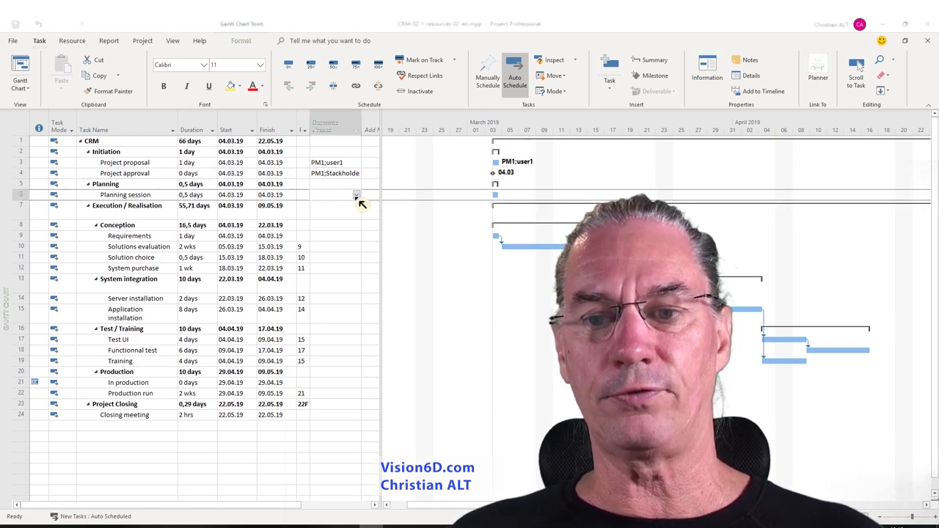
pyautogui.click(356, 196)
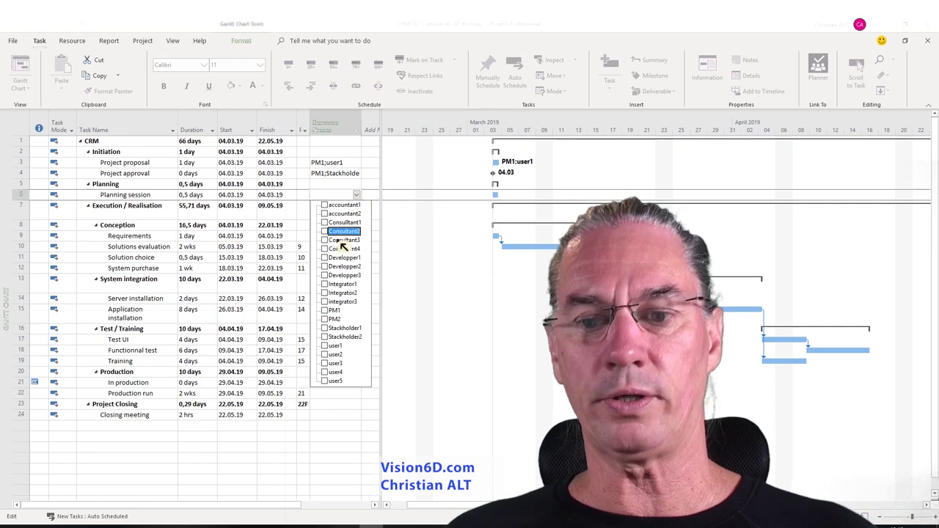
pyautogui.click(327, 312)
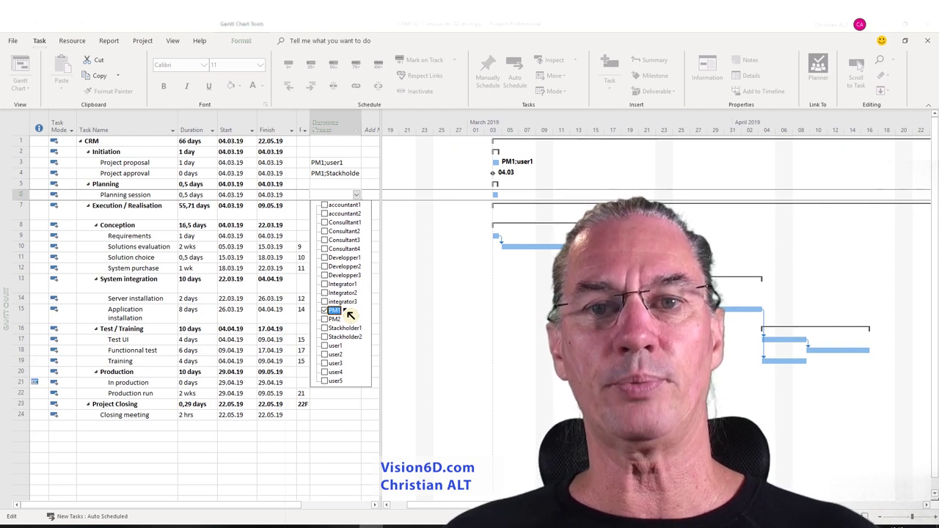
pyautogui.click(329, 349)
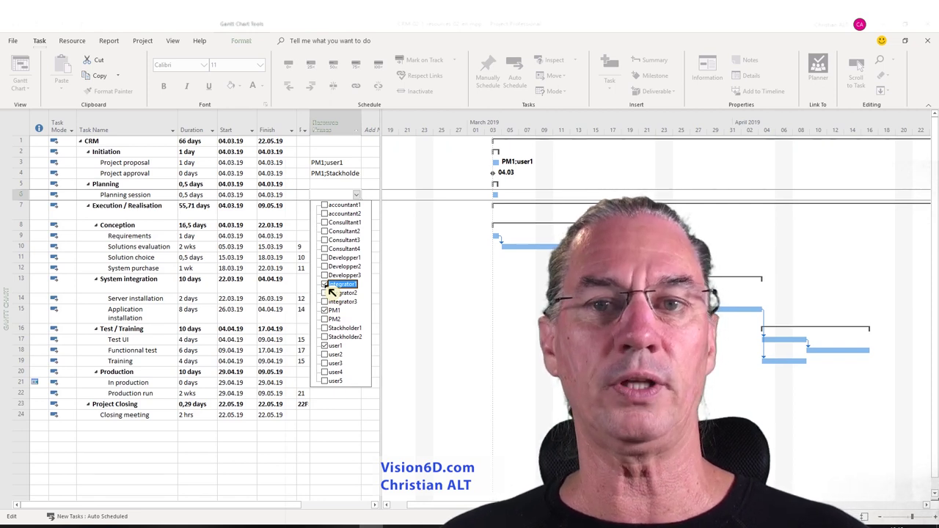
pyautogui.press('Return')
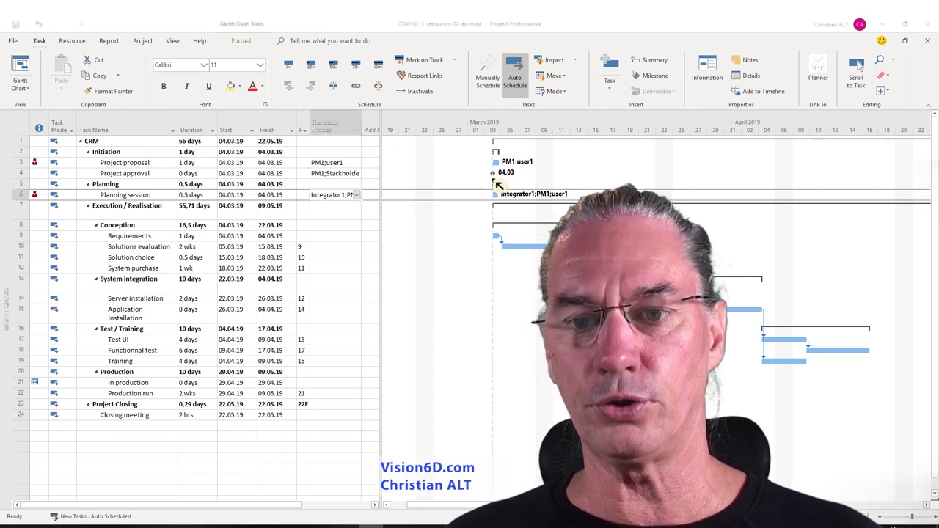
# Step: Widen the Predecessors column and set task 3 as the predecessor of Project approval
pyautogui.moveTo(311, 118); pyautogui.dragTo(326, 118)
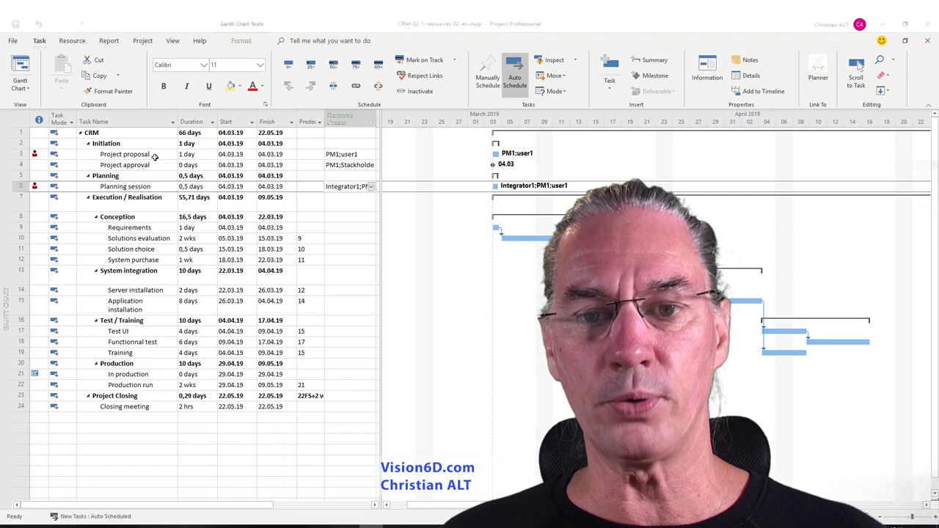
pyautogui.click(308, 165)
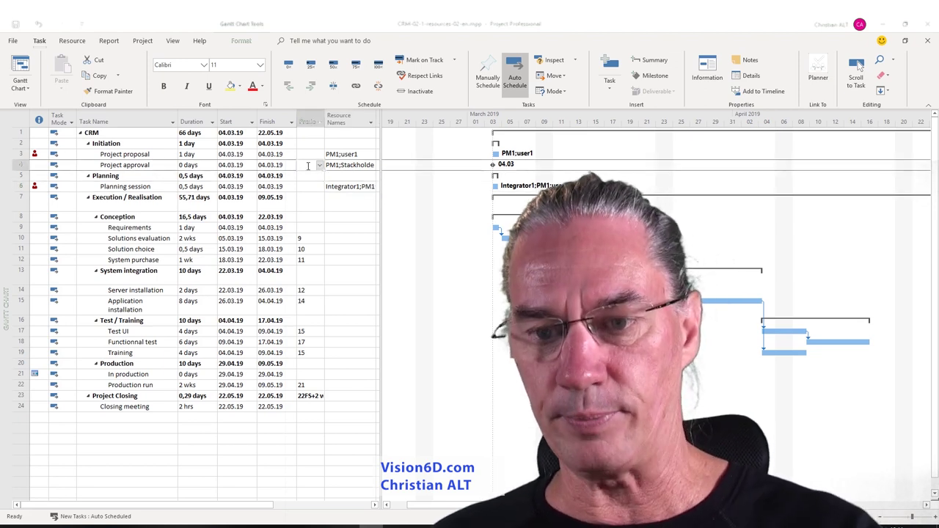
pyautogui.write('3')
pyautogui.press('Return')
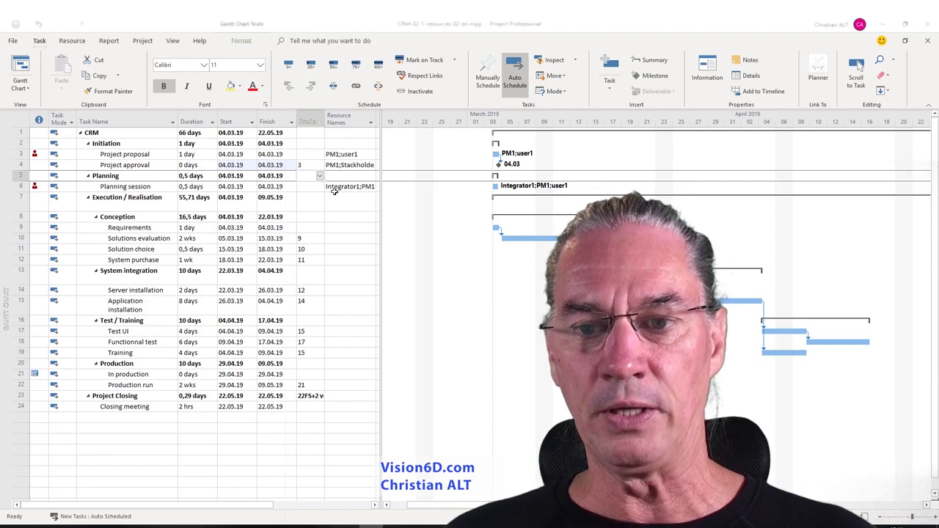
# Step: Set task 4, Project approval, as the predecessor of the Planning session task
pyautogui.click(320, 188)
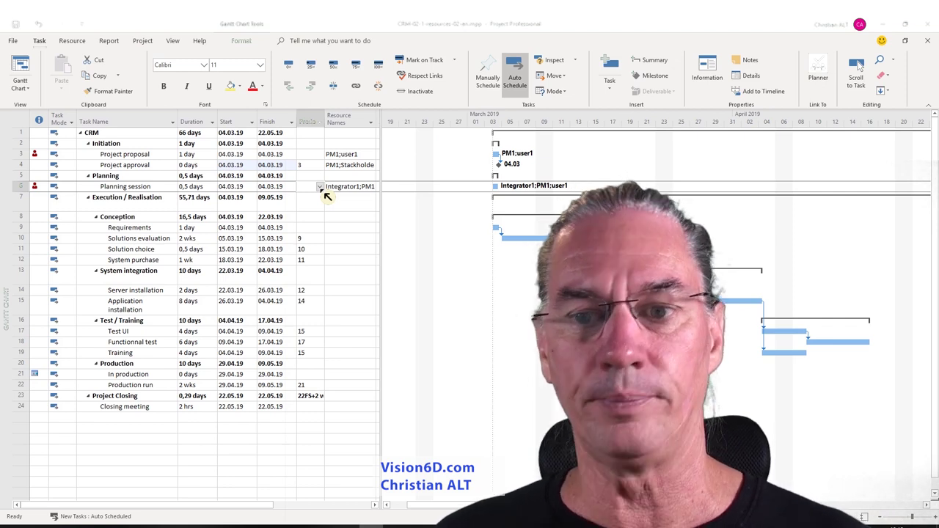
pyautogui.click(320, 188)
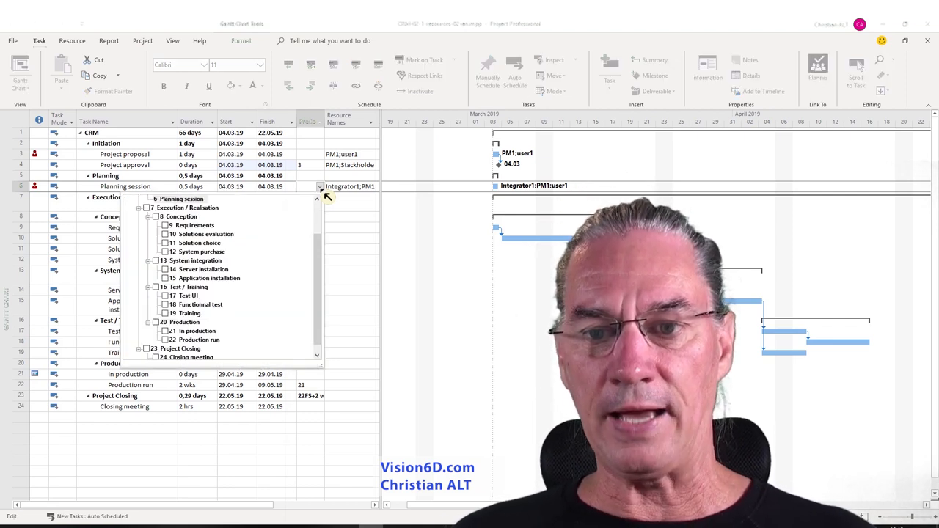
pyautogui.click(317, 199)
pyautogui.click(317, 199)
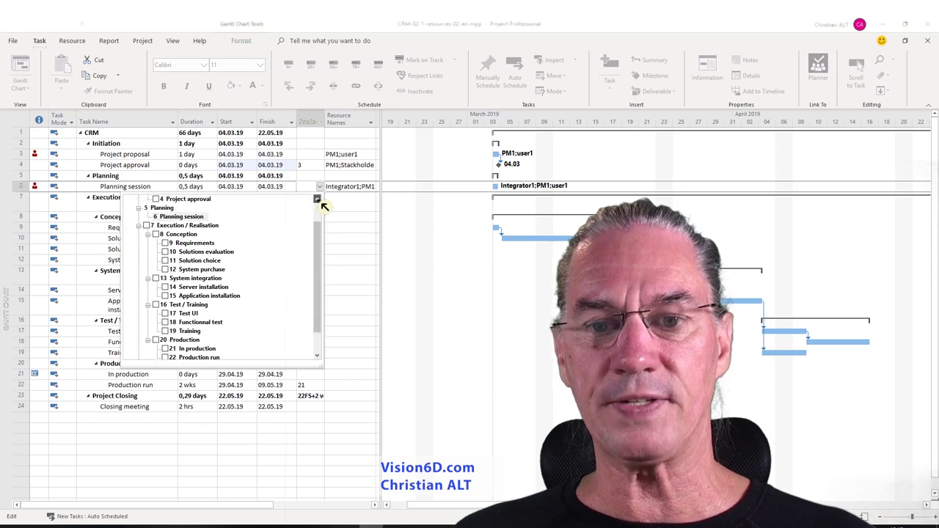
pyautogui.click(318, 199)
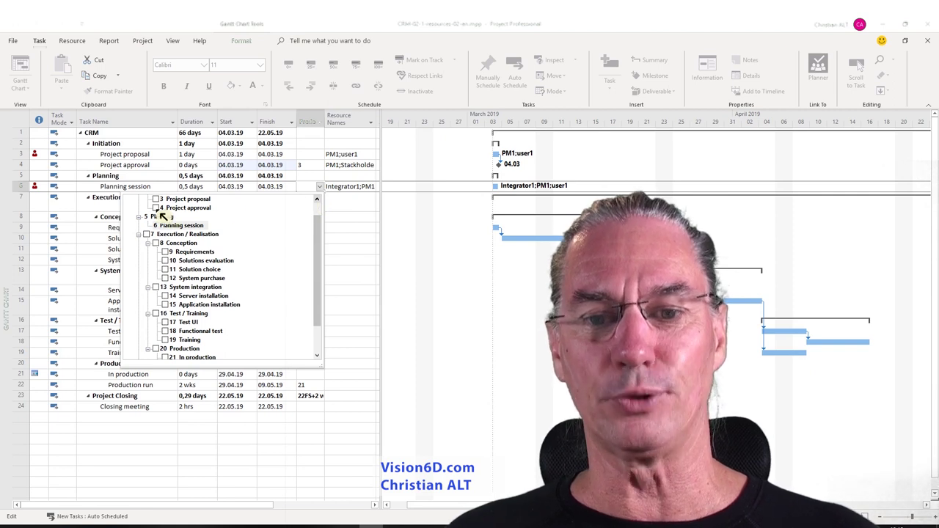
pyautogui.click(157, 208)
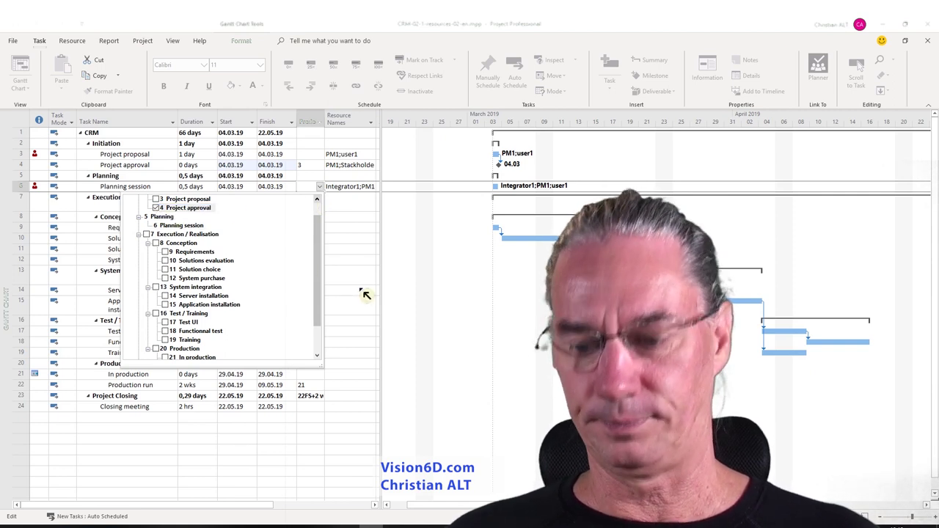
pyautogui.press('Return')
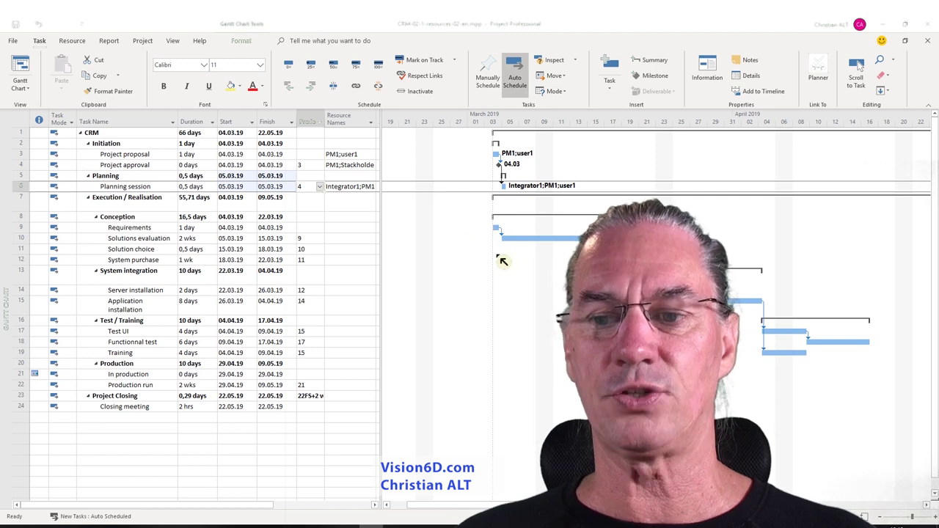
# Step: Set task 6, Planning session, as the predecessor of the Execution / Realisation summary task
pyautogui.click(323, 207)
pyautogui.click(320, 204)
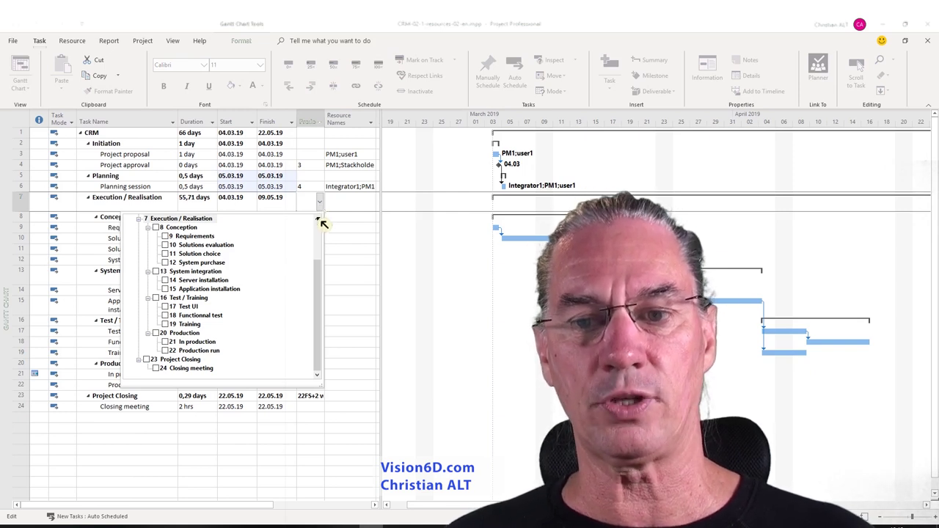
pyautogui.scroll(2, 319, 220)
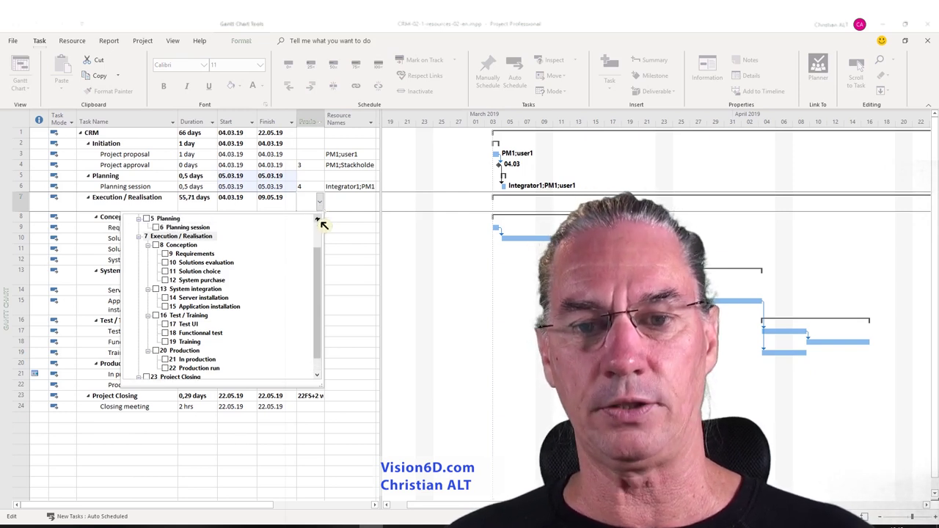
pyautogui.click(161, 228)
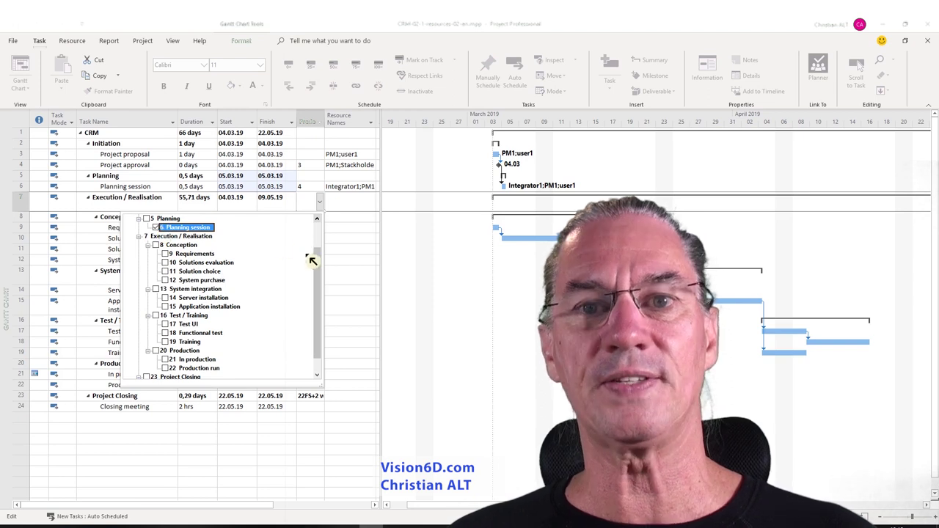
pyautogui.click(346, 232)
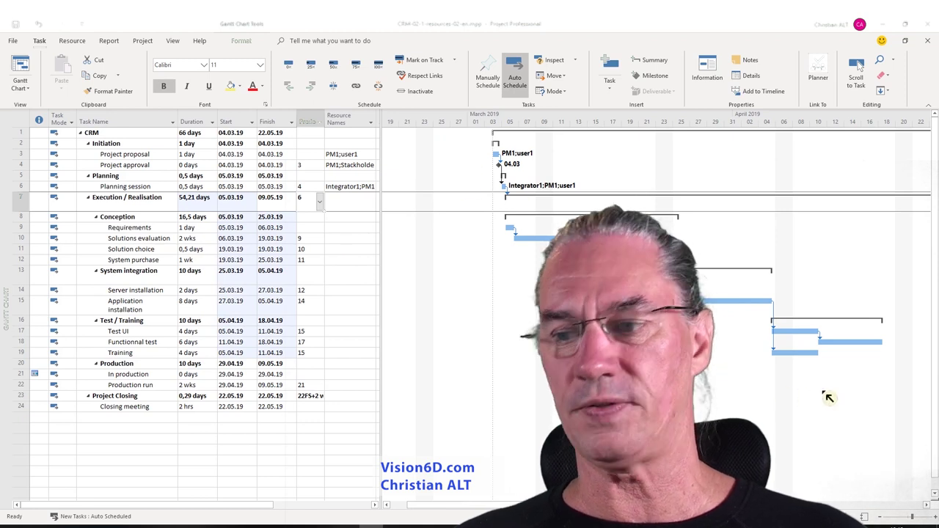
# Step: Zoom the Gantt chart timescale to fit the entire project
pyautogui.moveTo(501, 504); pyautogui.dragTo(534, 503)
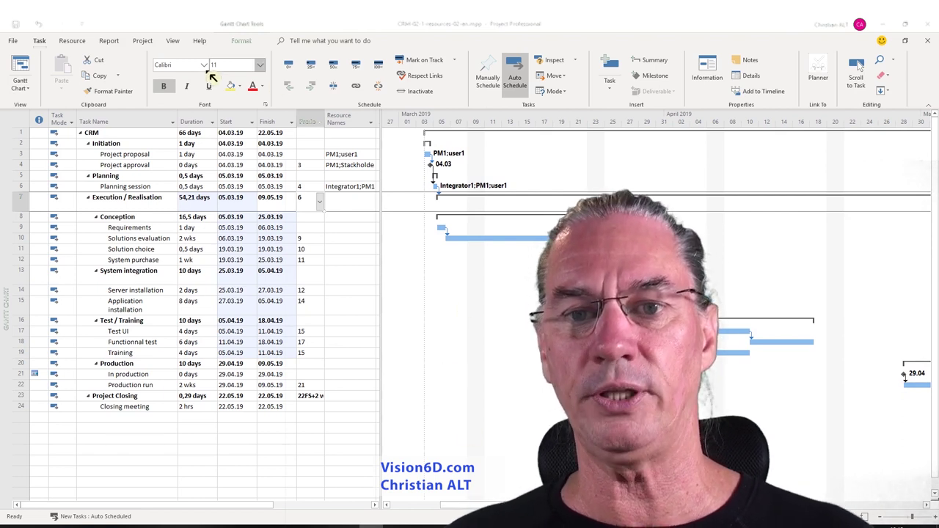
pyautogui.click(173, 42)
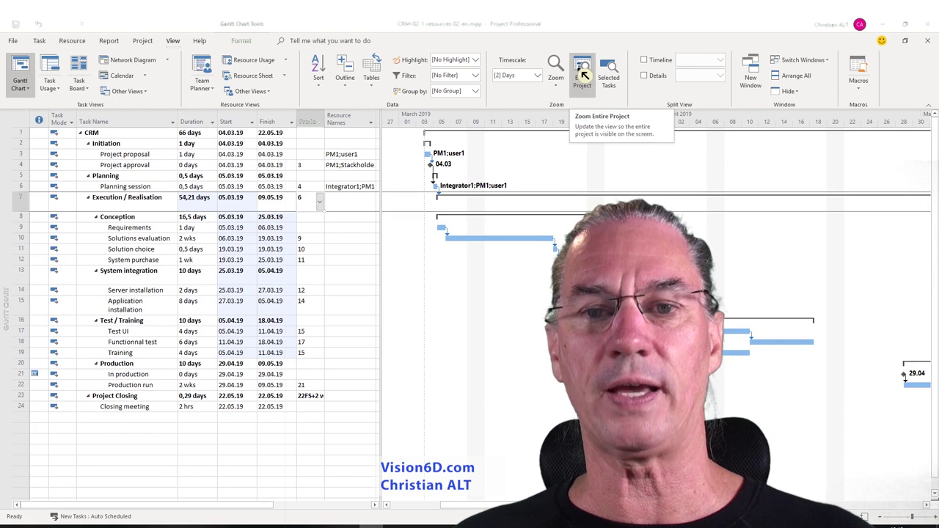
pyautogui.click(584, 74)
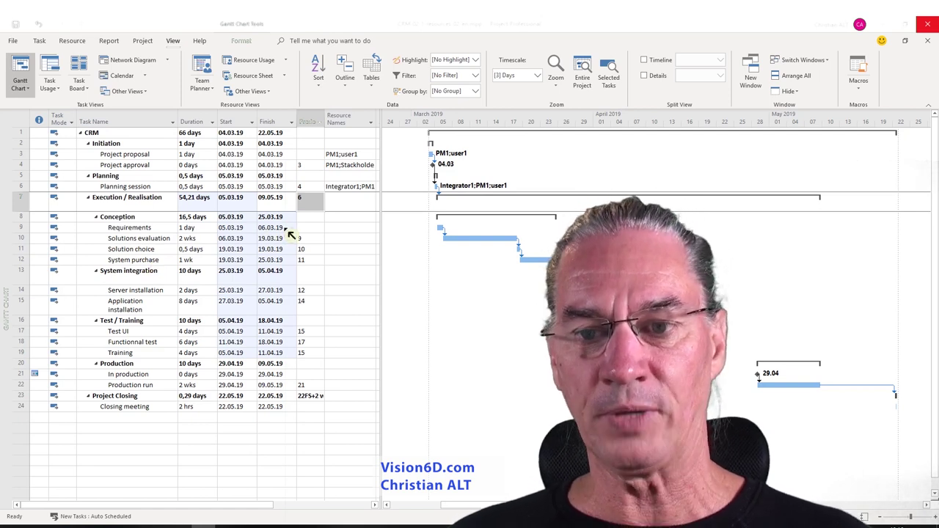
# Step: Assign the resources PM1, user1 and Integrator1 to the Requirements task
pyautogui.click(366, 228)
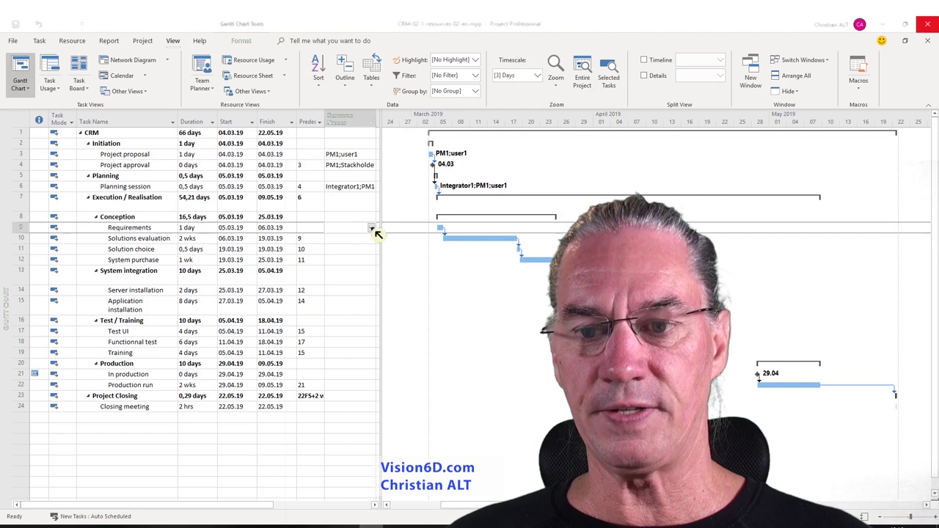
pyautogui.click(372, 228)
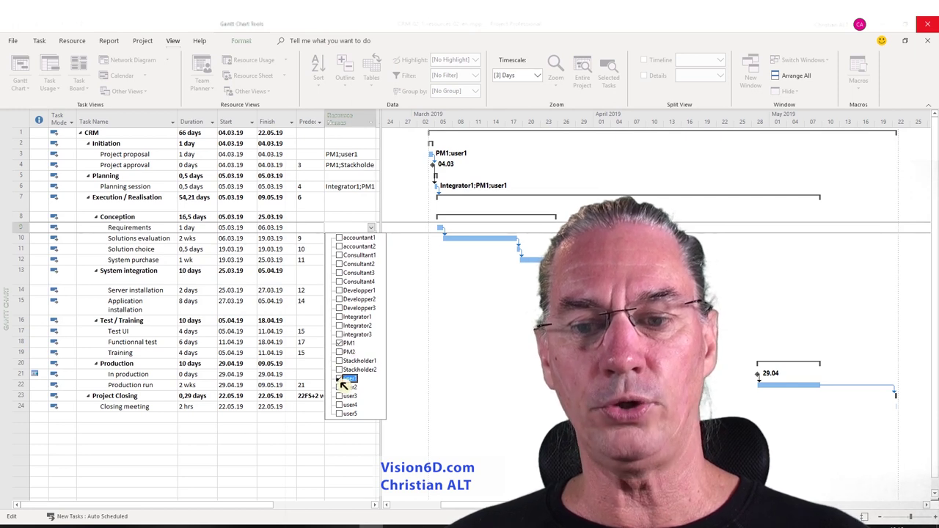
pyautogui.click(340, 379)
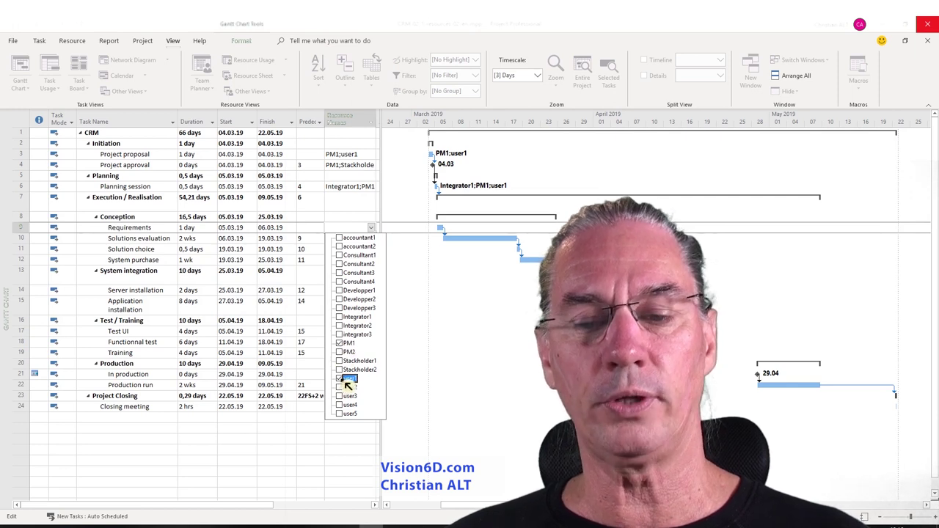
pyautogui.click(340, 317)
pyautogui.press('Return')
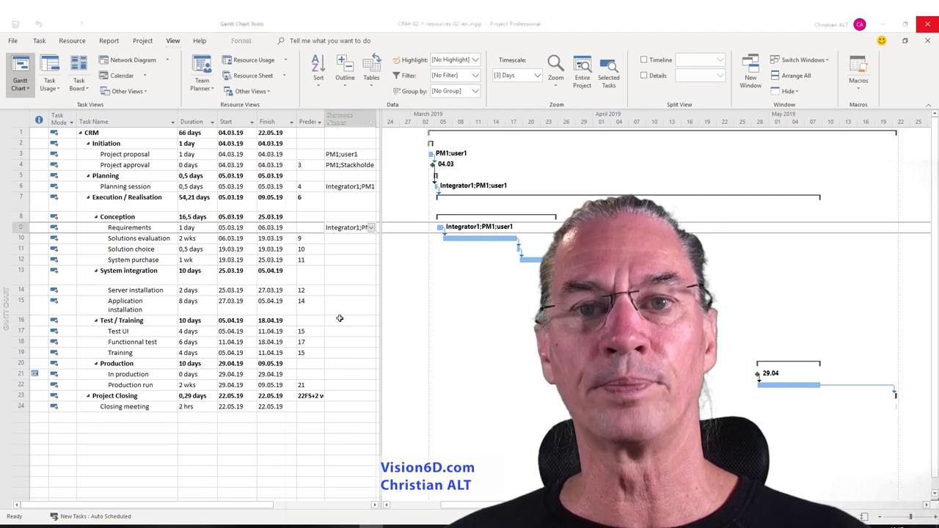
pyautogui.press('Return')
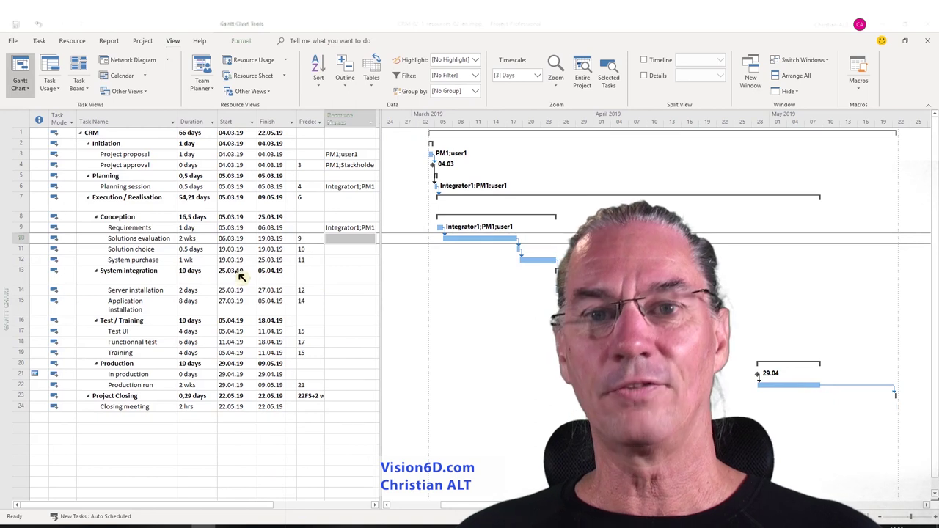
# Step: Assign the resources Integrator1, PM1, user1 and accountant1 to the Solutions evaluation task
pyautogui.click(373, 242)
pyautogui.click(372, 239)
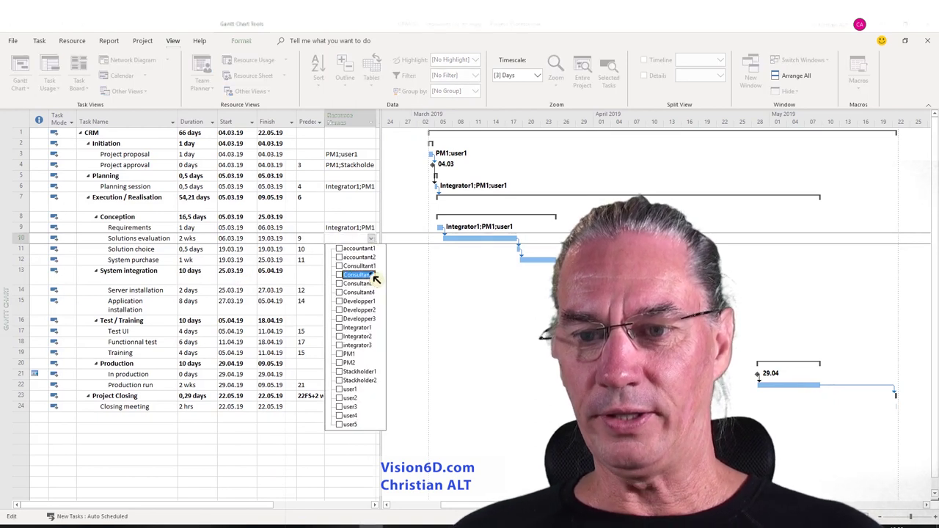
pyautogui.click(340, 328)
pyautogui.click(342, 354)
pyautogui.click(340, 390)
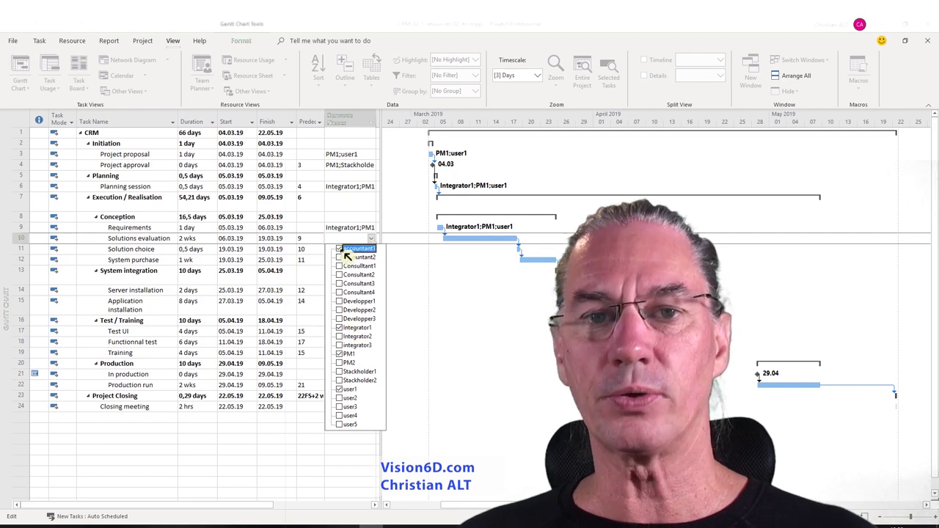
pyautogui.click(440, 343)
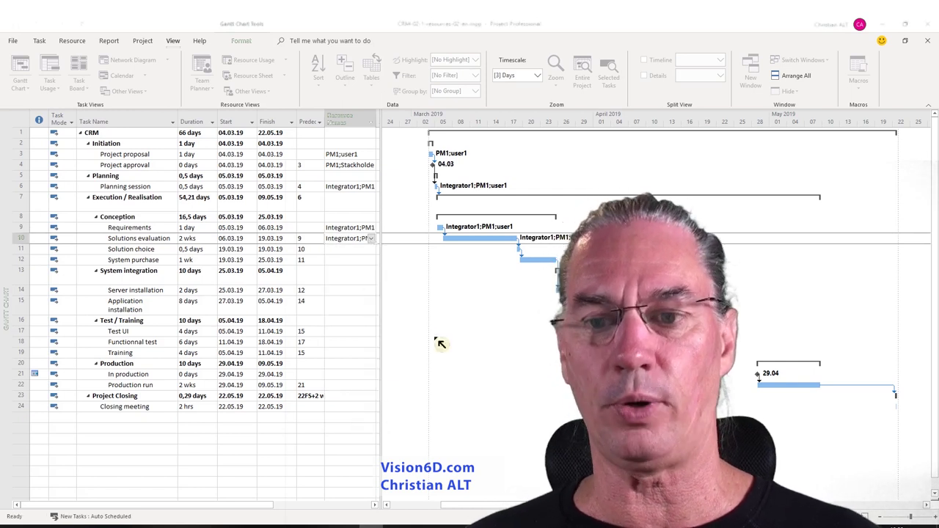
# Step: Assign the resources accountant1, Integrator1, PM1 and user1 to the Solution choice task
pyautogui.click(369, 251)
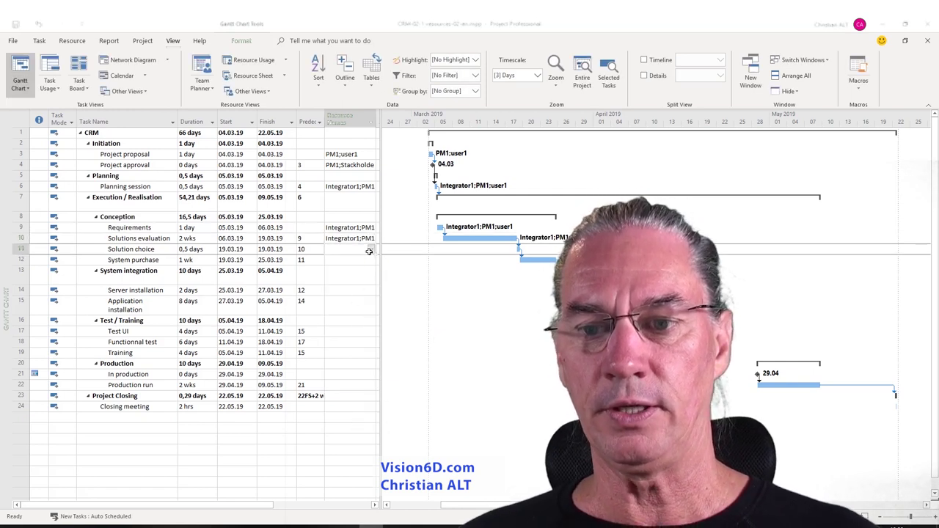
pyautogui.click(371, 250)
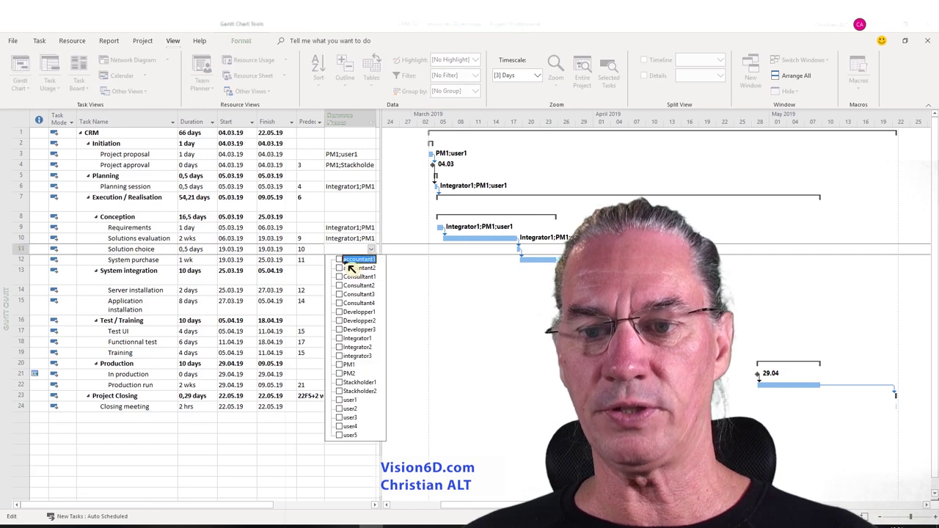
pyautogui.click(339, 258)
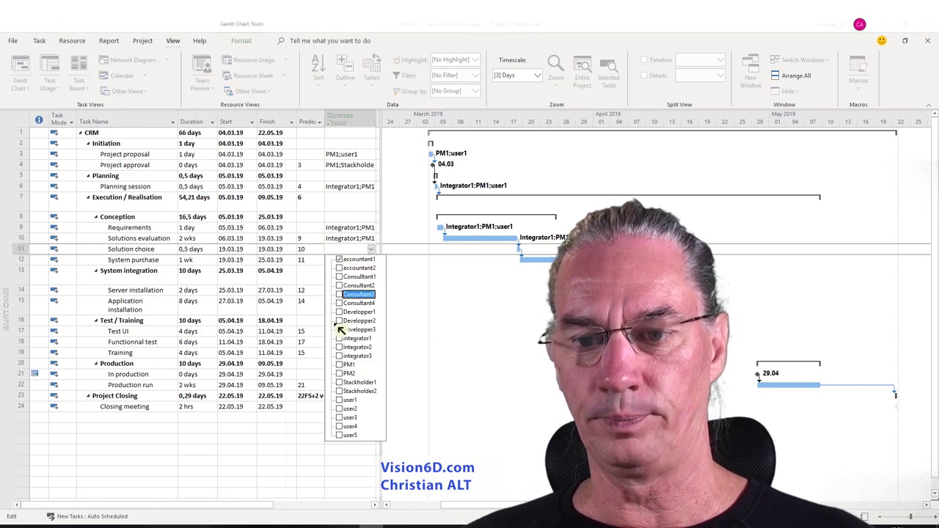
pyautogui.click(339, 338)
pyautogui.click(339, 365)
pyautogui.click(341, 400)
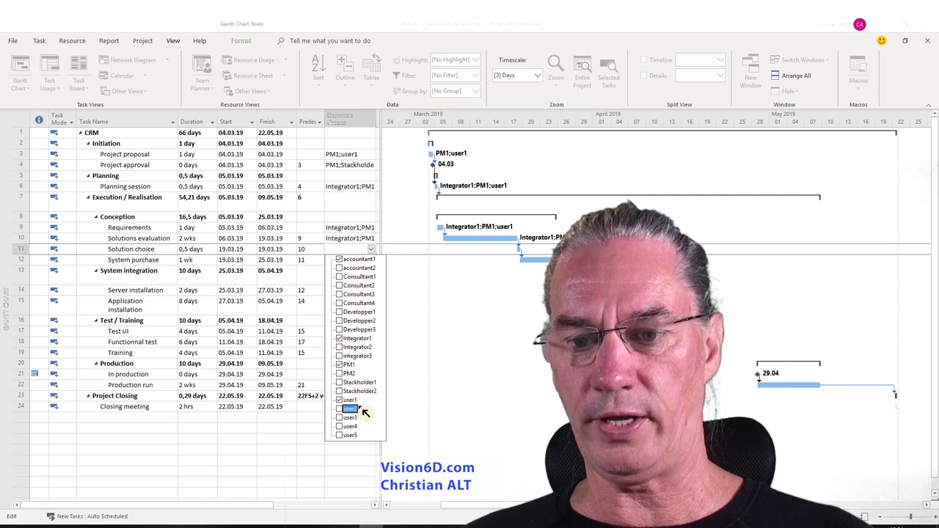
pyautogui.click(464, 427)
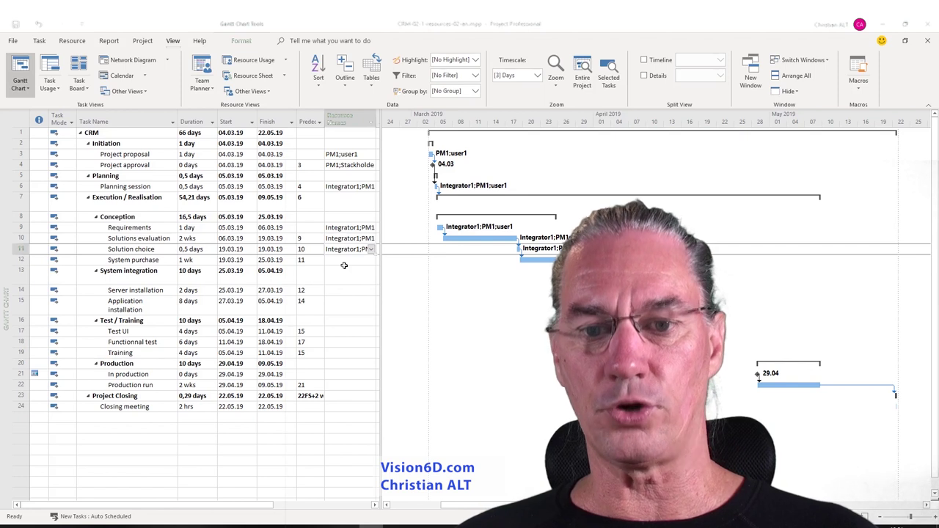
# Step: Add Stackholder1 to the resources of the Solution choice task
pyautogui.click(373, 250)
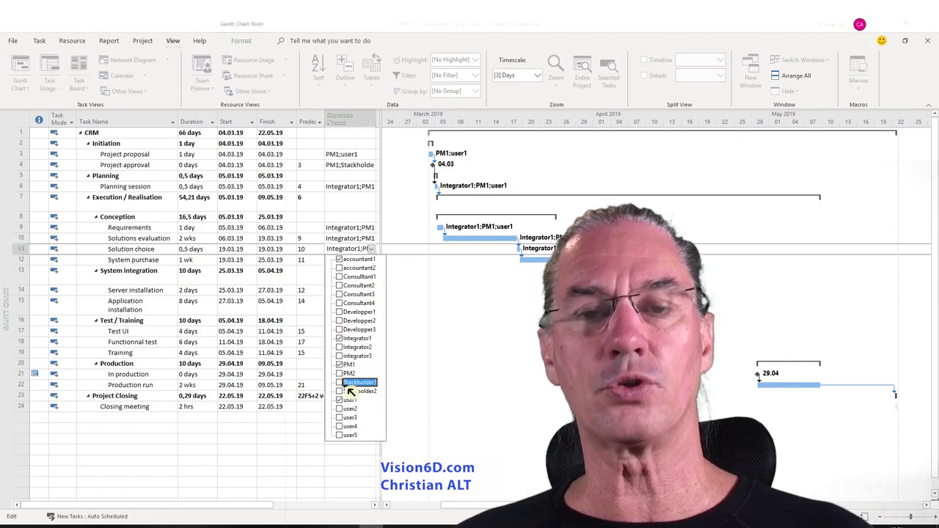
pyautogui.click(349, 383)
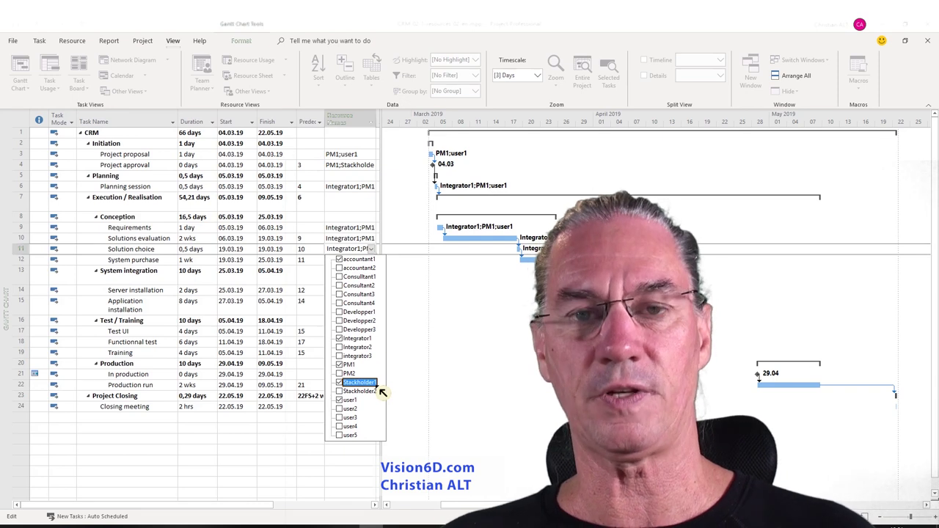
pyautogui.press('Return')
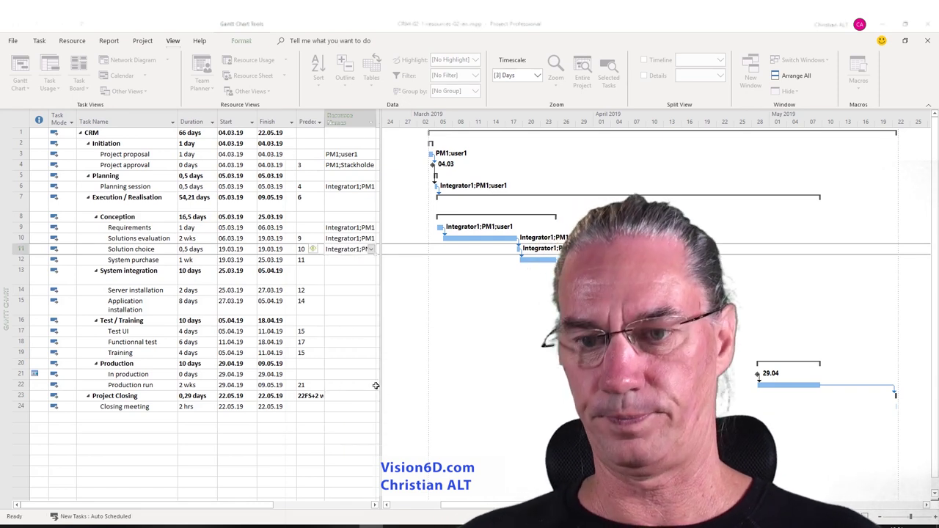
# Step: Assign the resources accountant1, Stackholder1 and PM1 to the System purchase task
pyautogui.click(348, 259)
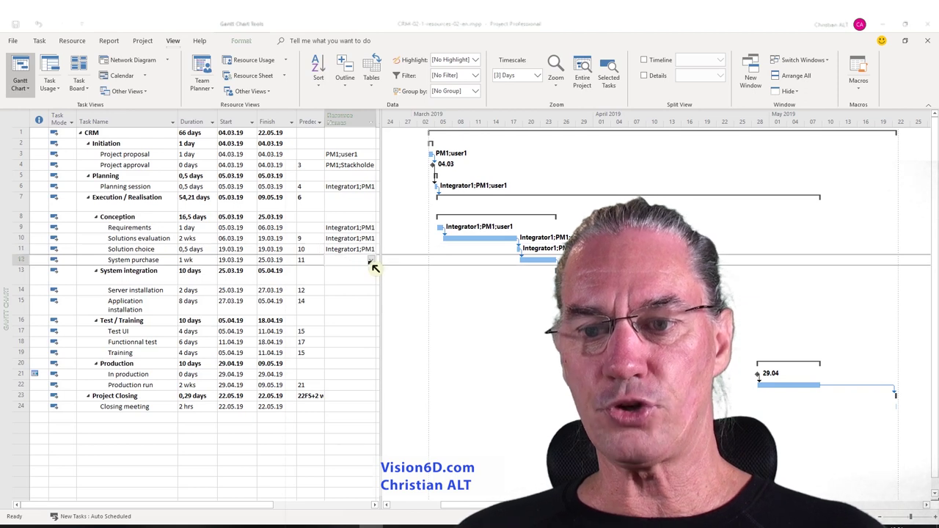
pyautogui.click(371, 261)
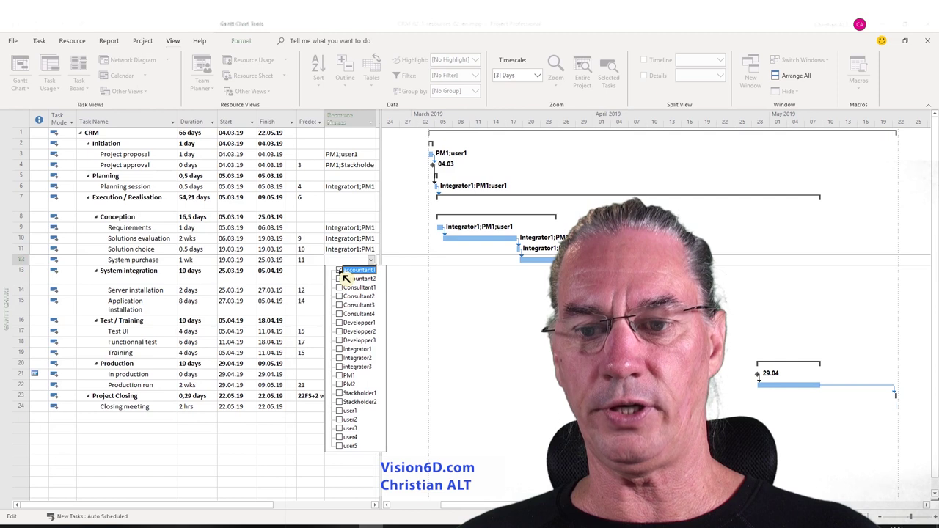
pyautogui.click(340, 395)
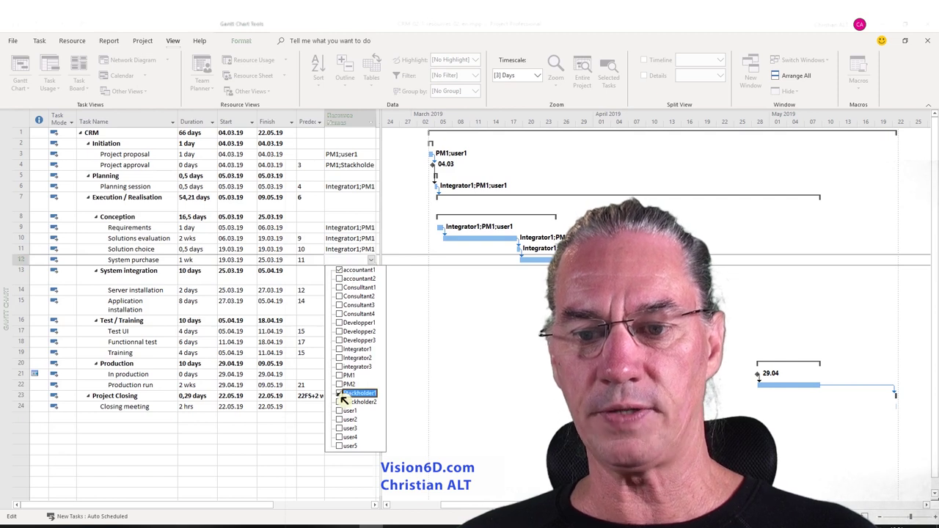
pyautogui.click(339, 375)
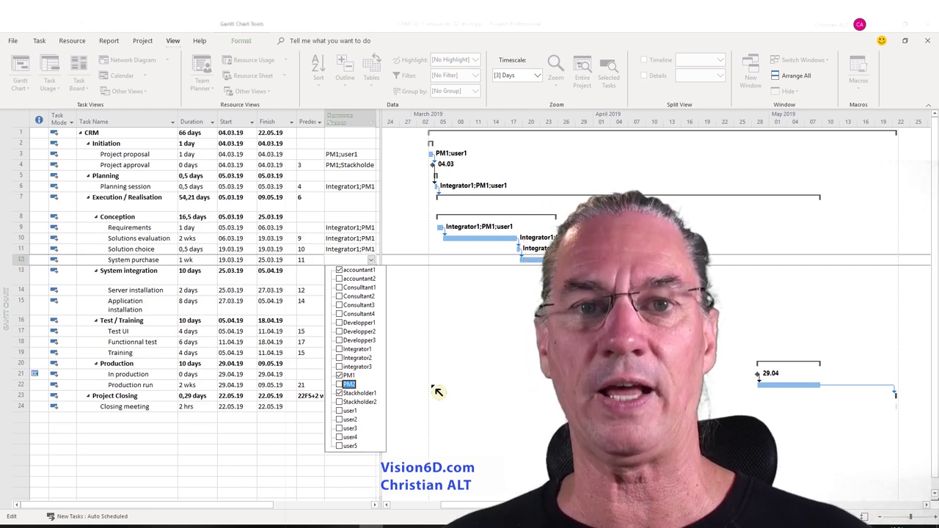
pyautogui.click(437, 392)
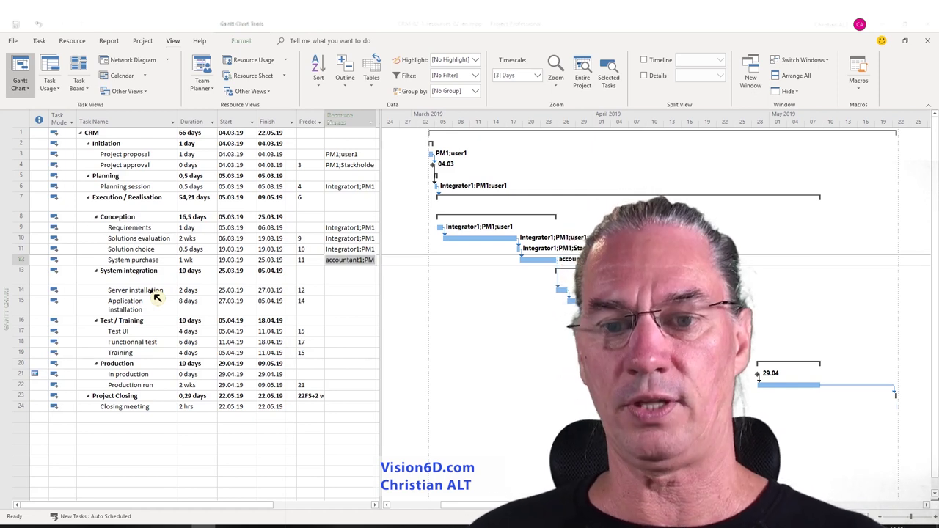
# Step: Assign the resources Integrator1 and Integrator2 to the Server installation task
pyautogui.click(352, 290)
pyautogui.click(370, 291)
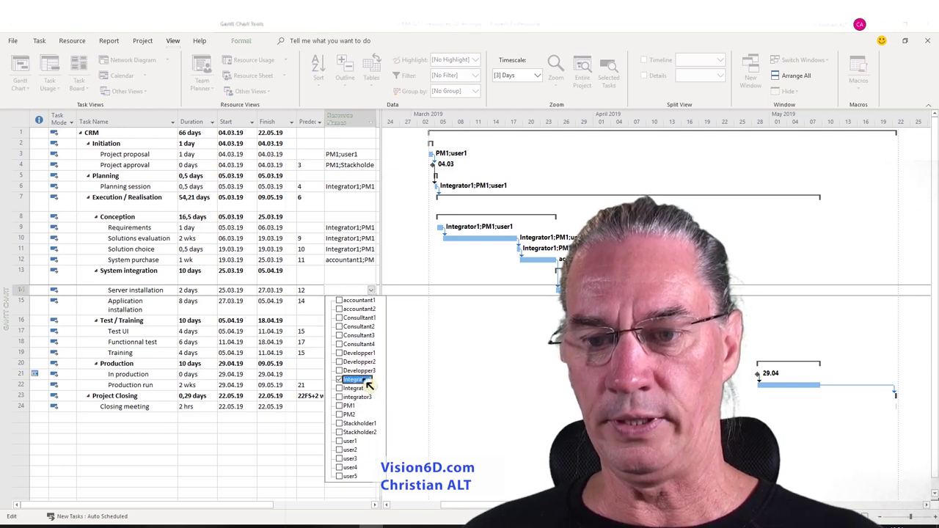
pyautogui.click(352, 388)
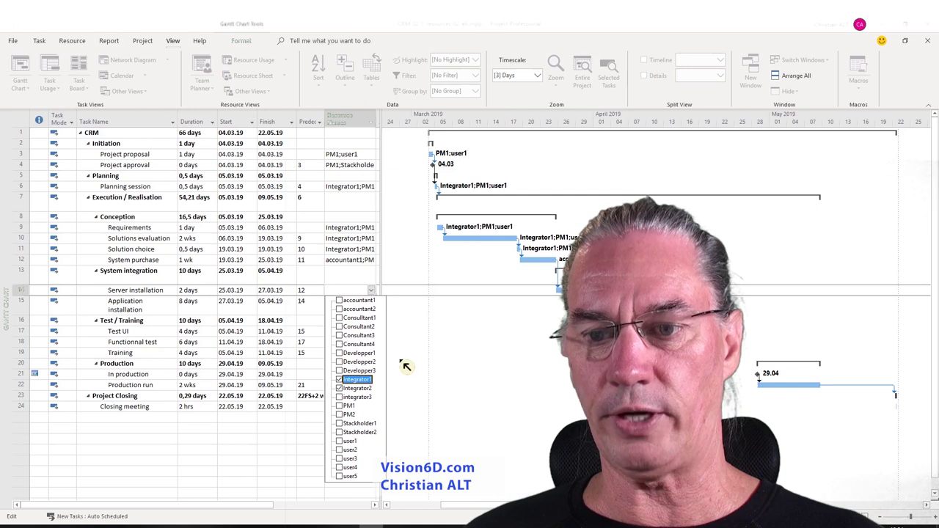
pyautogui.click(461, 335)
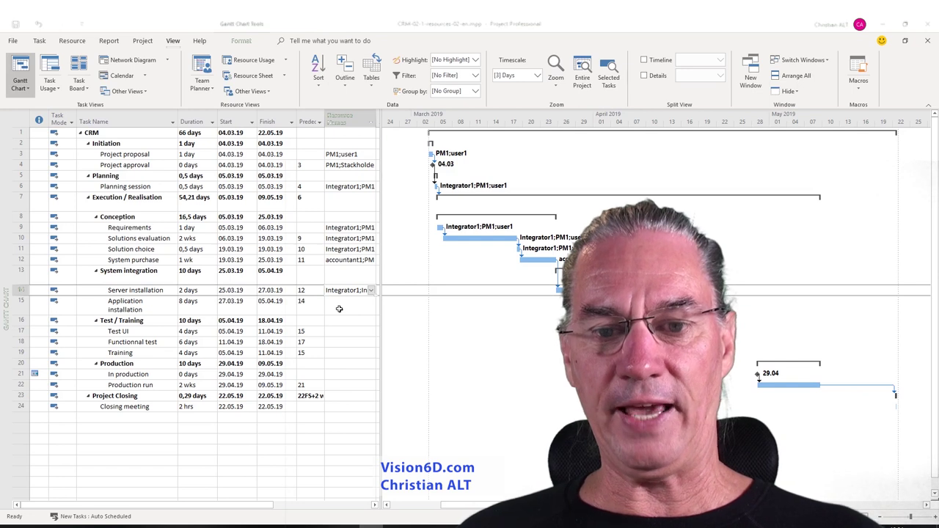
# Step: Assign the resources Integrator1 and Integrator2 to the Application installation task
pyautogui.click(339, 309)
pyautogui.click(371, 307)
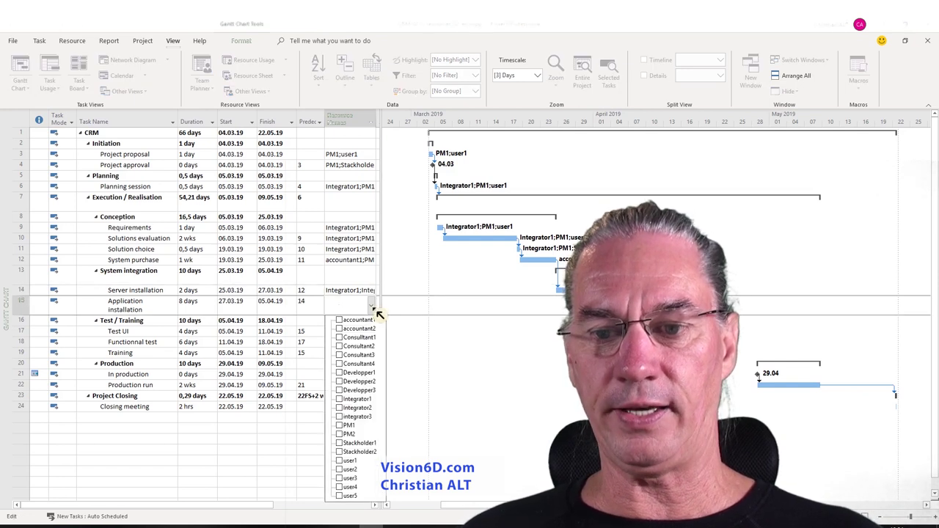
pyautogui.click(339, 407)
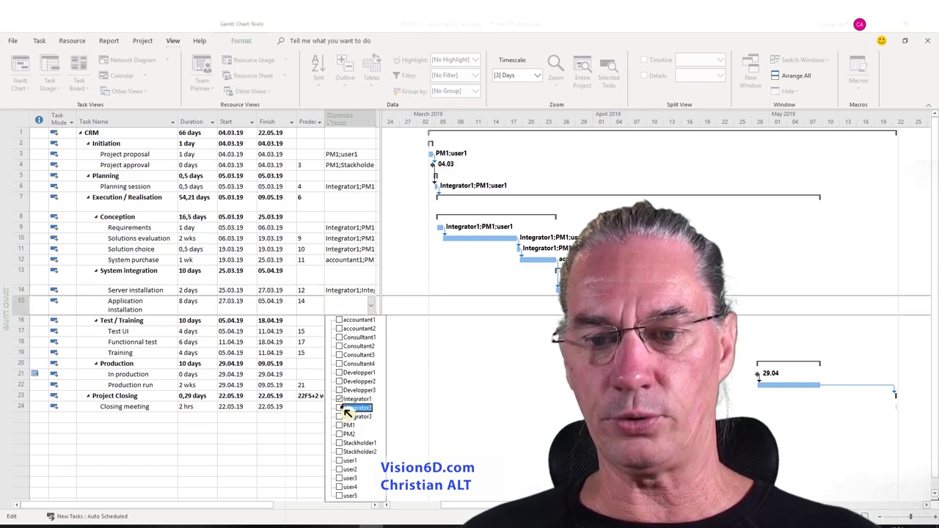
pyautogui.click(519, 398)
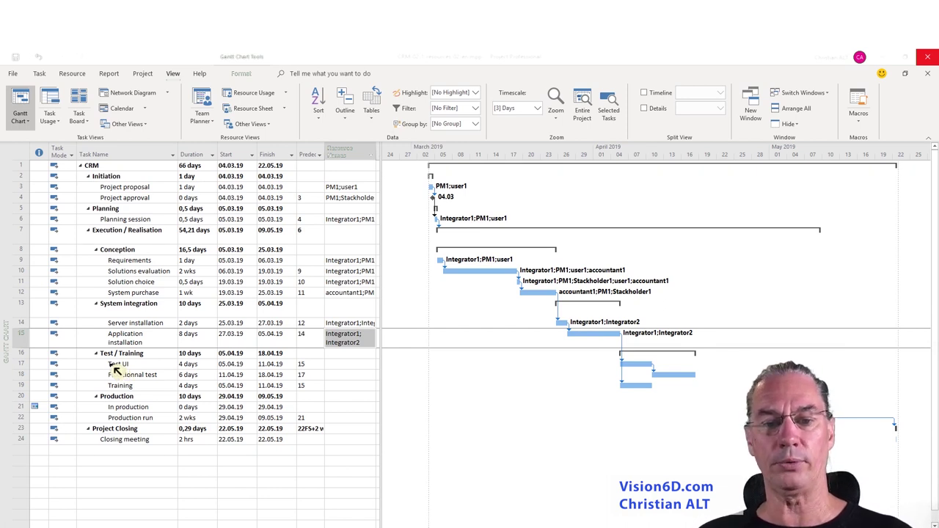
# Step: Assign the resources Integrator1, user1 and user2 to the Test UI task
pyautogui.click(363, 365)
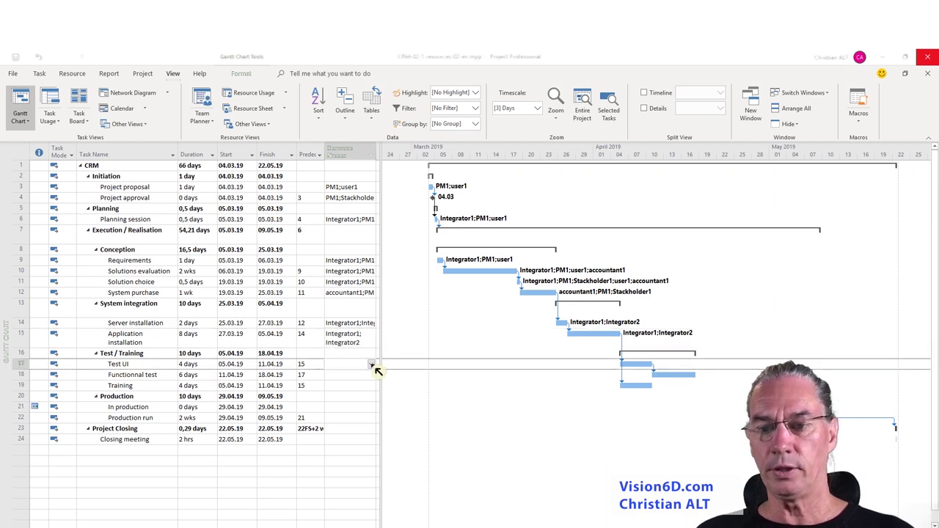
pyautogui.click(372, 364)
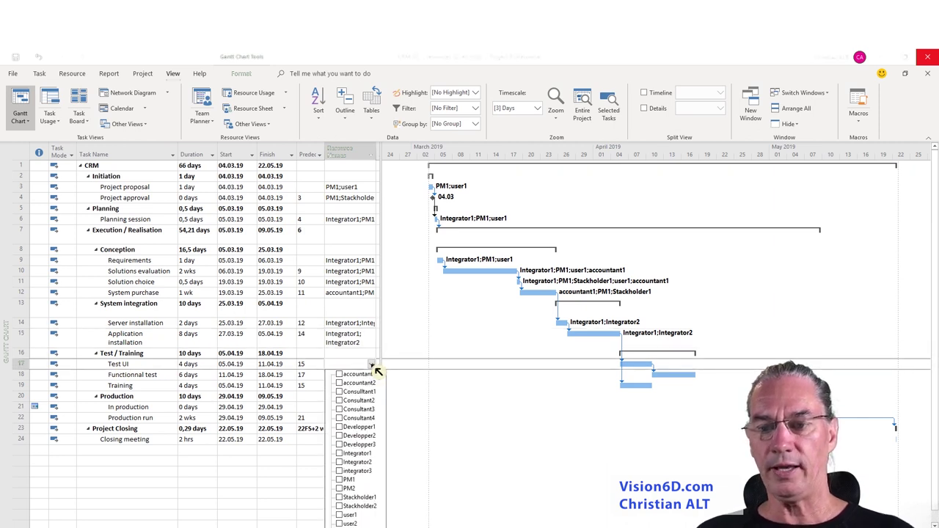
pyautogui.click(339, 454)
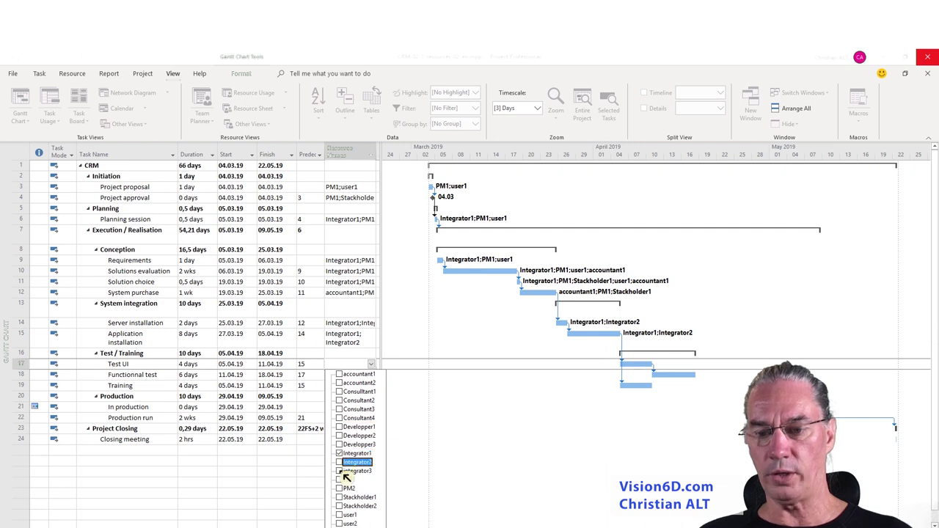
pyautogui.click(339, 515)
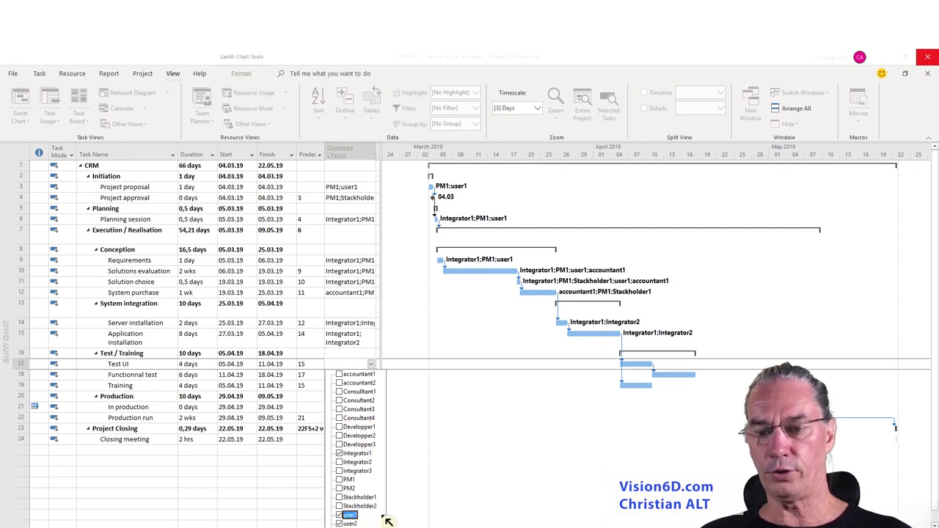
pyautogui.click(473, 501)
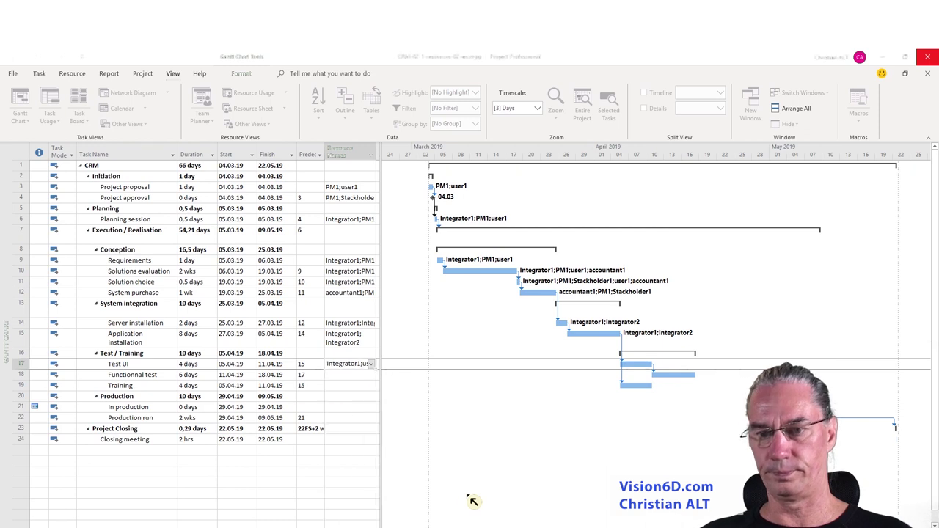
# Step: Assign the resources Integrator2, user1, user2, user3, user4 and user5 to the Functionnal test task
pyautogui.click(335, 377)
pyautogui.click(372, 375)
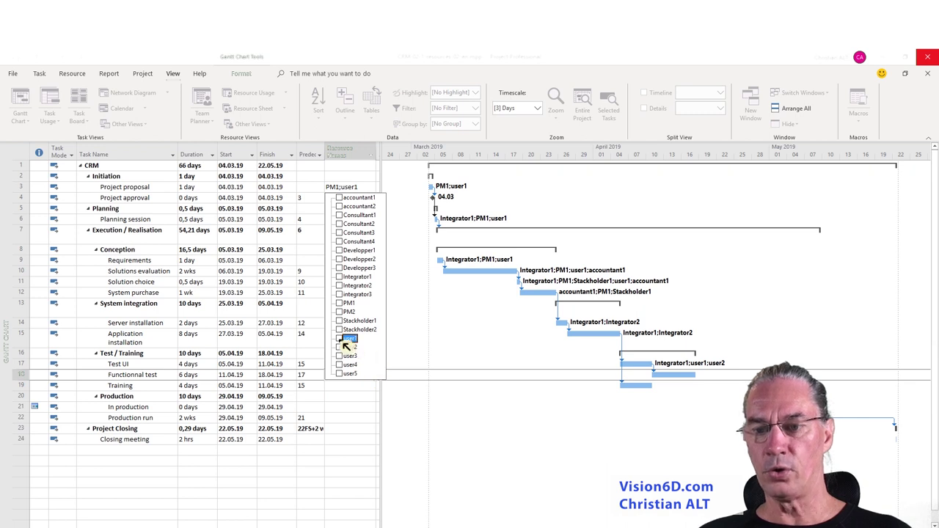
pyautogui.click(340, 339)
pyautogui.click(340, 348)
pyautogui.click(340, 356)
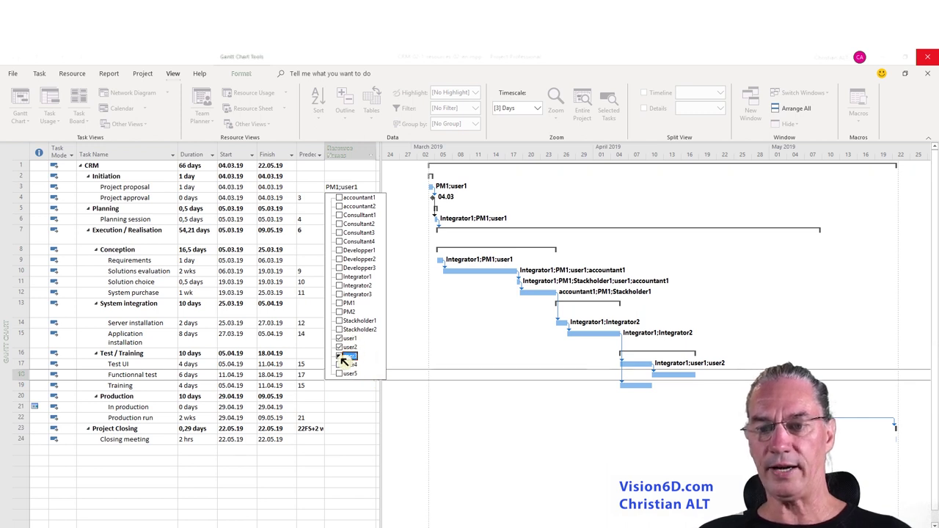
pyautogui.click(340, 366)
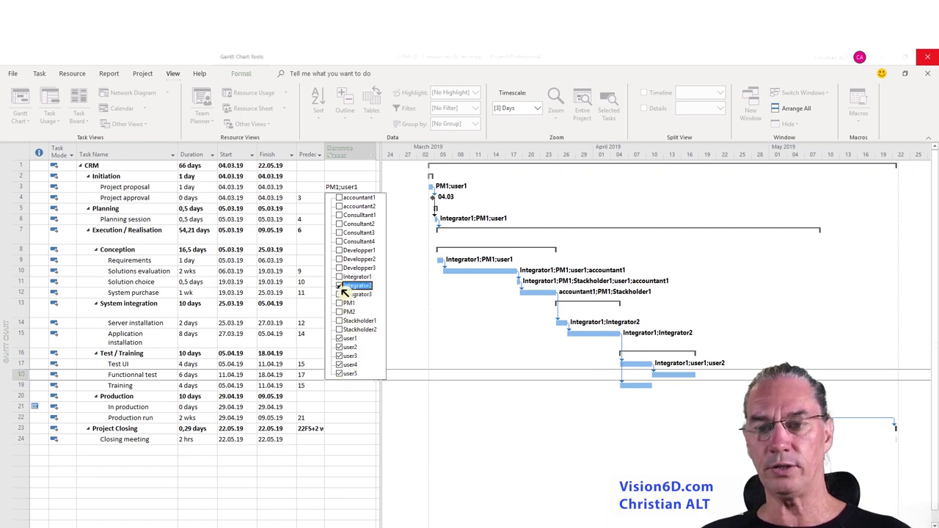
pyautogui.click(540, 467)
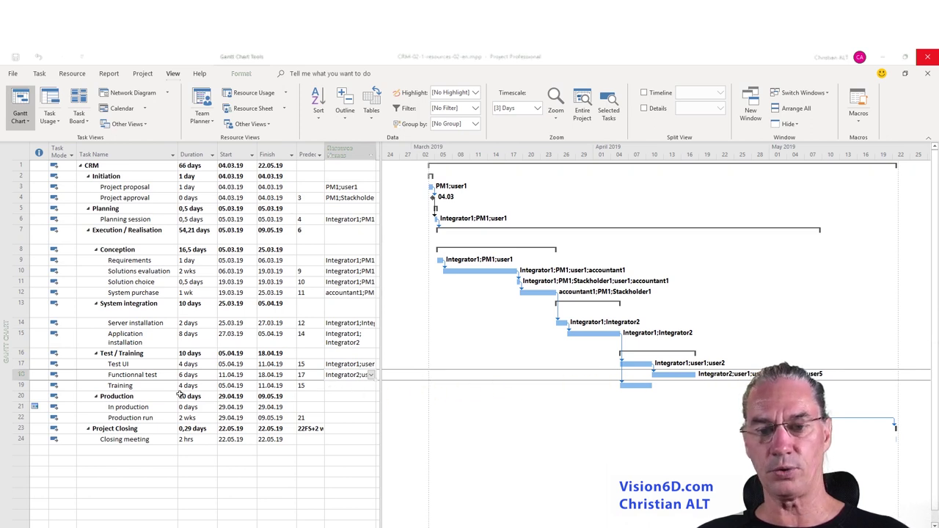
# Step: Assign the resources Integrator1, Integrator2, PM1 and user1 through user5 to the Training task
pyautogui.click(343, 386)
pyautogui.click(372, 386)
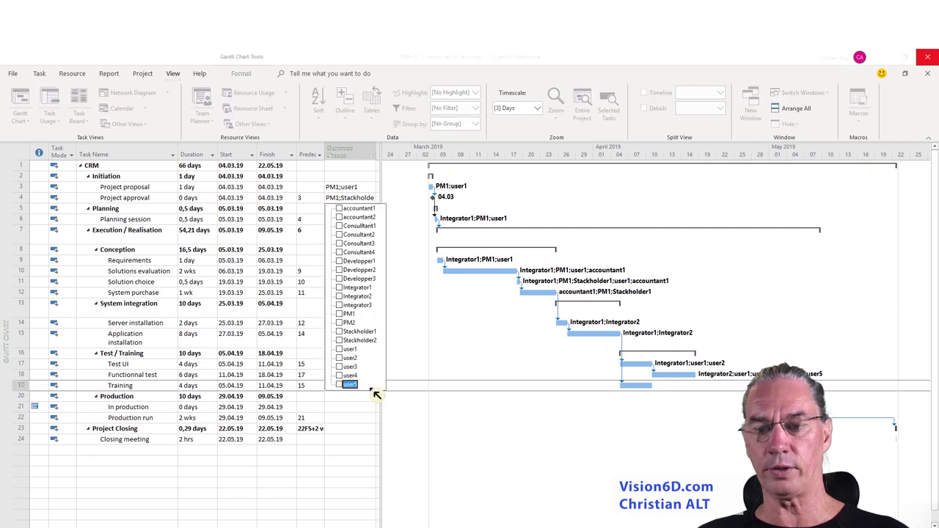
pyautogui.click(339, 384)
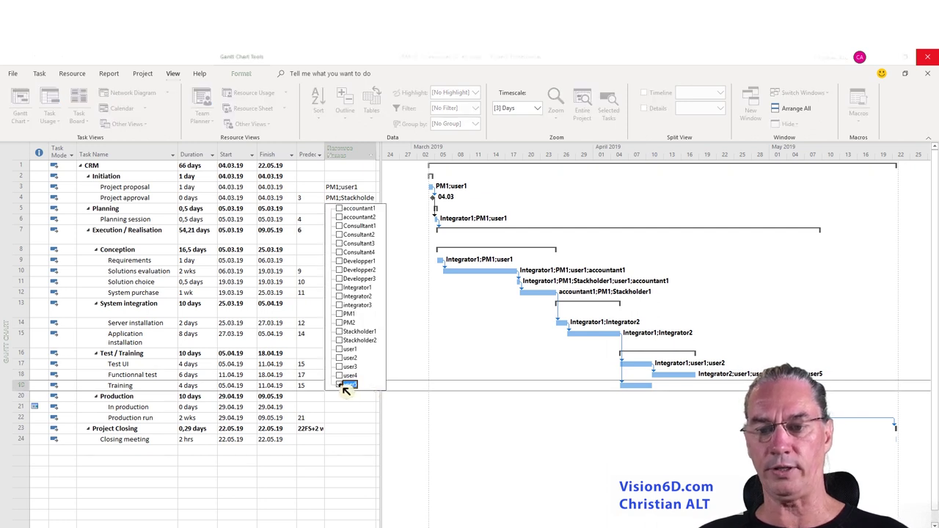
pyautogui.click(341, 376)
pyautogui.click(342, 367)
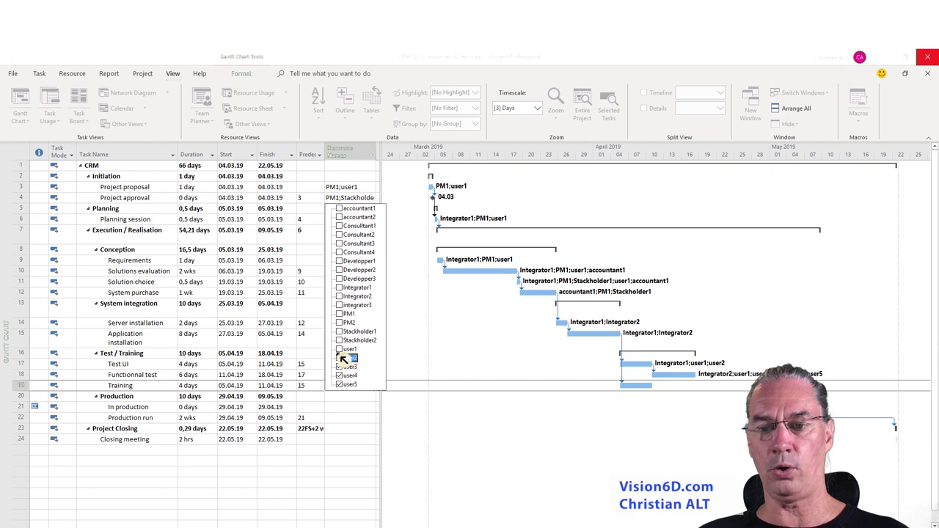
pyautogui.click(343, 358)
pyautogui.click(342, 297)
pyautogui.click(342, 288)
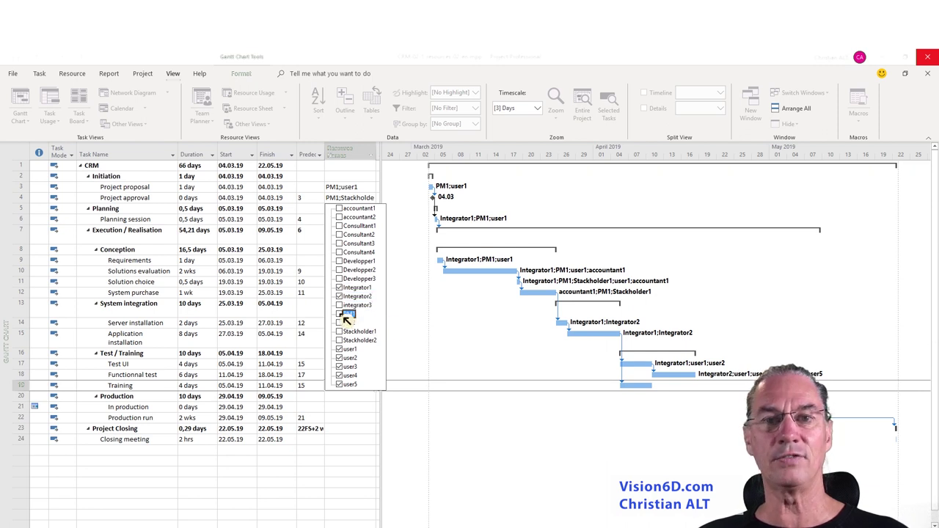
pyautogui.click(343, 315)
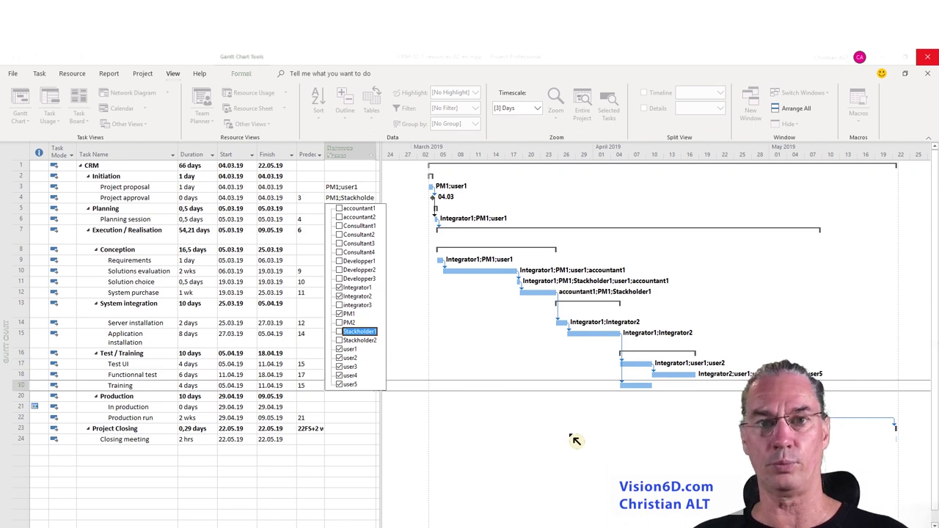
pyautogui.click(575, 440)
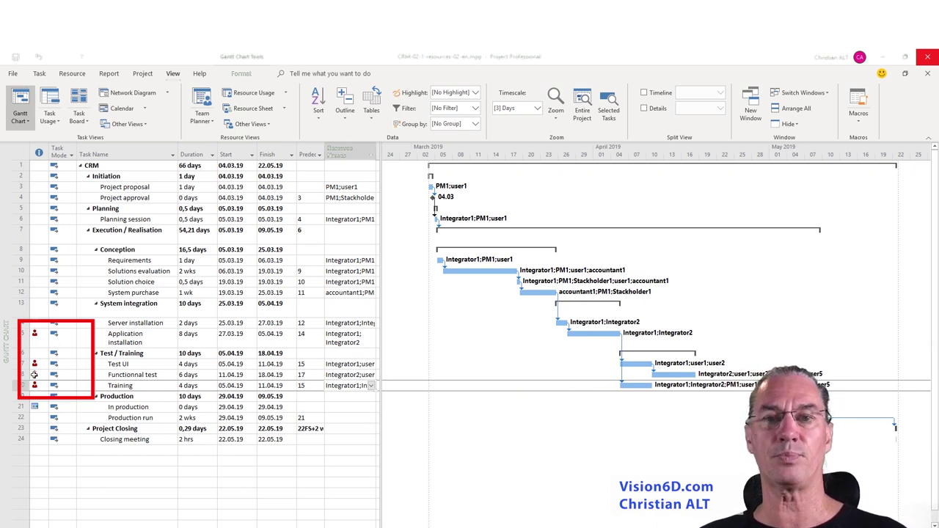
# Step: Insert a new task named "training 2" directly above the Production summary task
pyautogui.moveTo(33, 375)
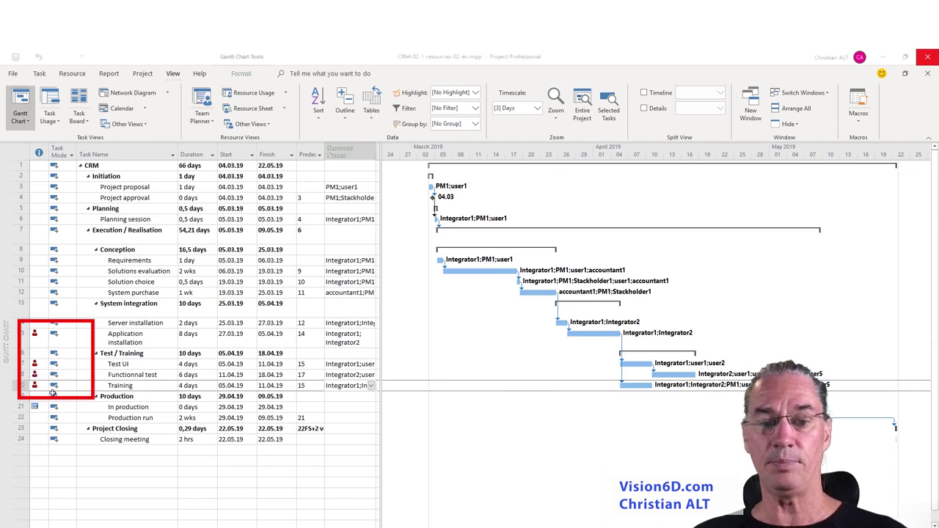
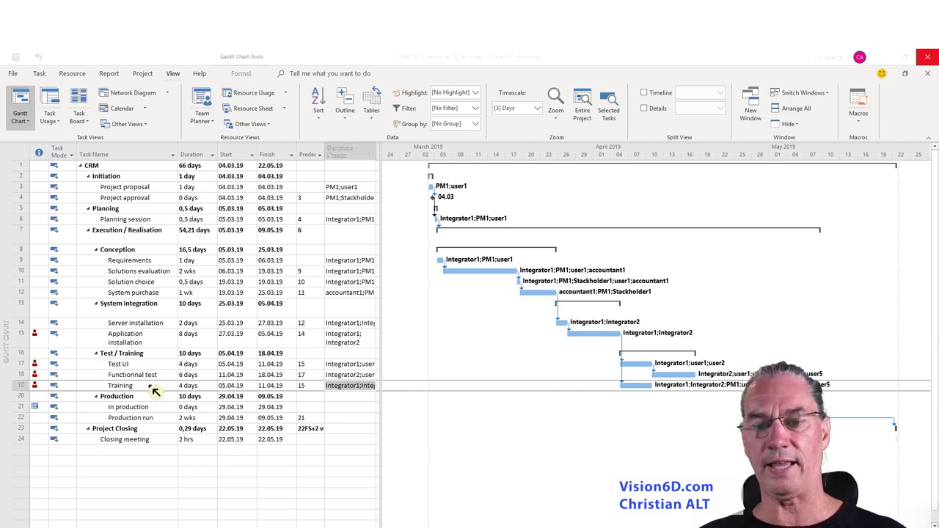
pyautogui.rightClick(24, 398)
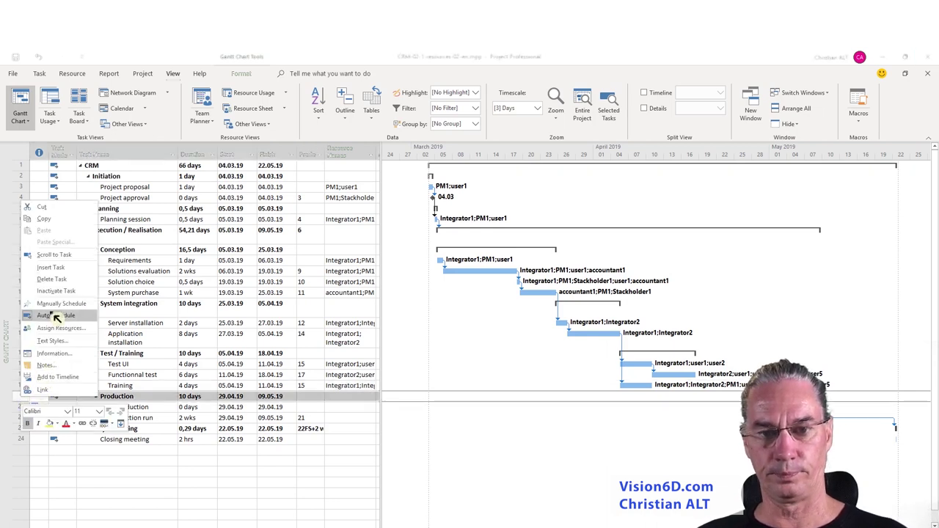
pyautogui.press('Escape')
pyautogui.press('Insert')
pyautogui.press('F2')
pyautogui.press('BackSpace')
pyautogui.press('BackSpace')
pyautogui.press('BackSpace')
pyautogui.press('BackSpace')
pyautogui.press('BackSpace')
pyautogui.press('BackSpace')
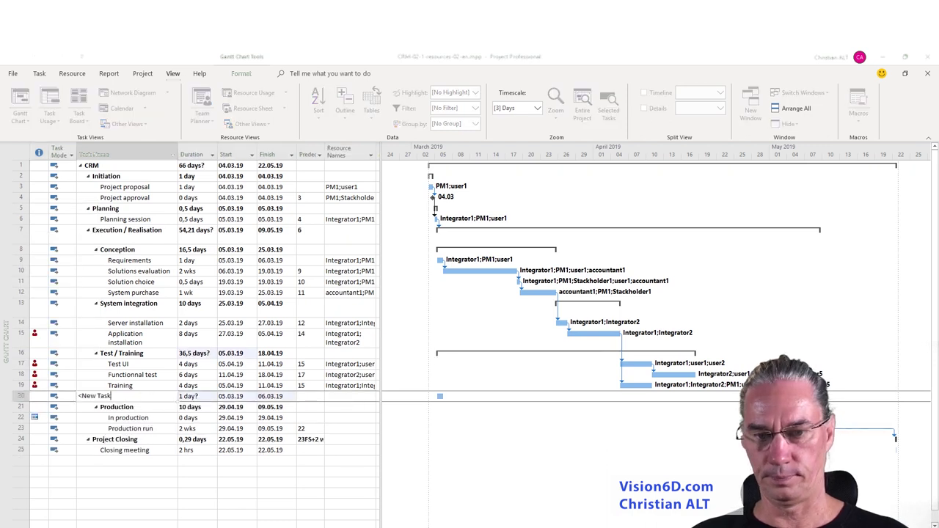
pyautogui.press('BackSpace')
pyautogui.press('BackSpace')
pyautogui.press('BackSpace')
pyautogui.press('BackSpace')
pyautogui.write('training2')
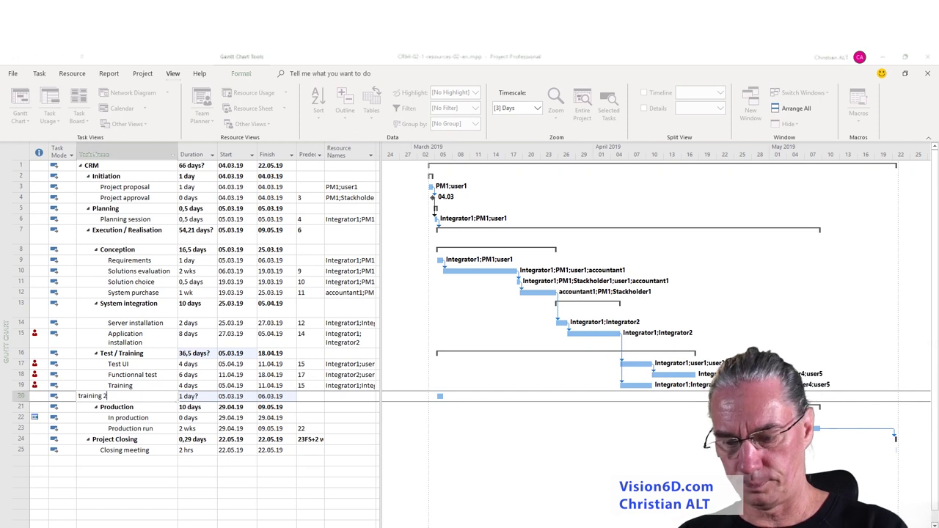
pyautogui.press('Return')
# Step: Rename the existing Training task as "Training 1"
pyautogui.click(125, 385)
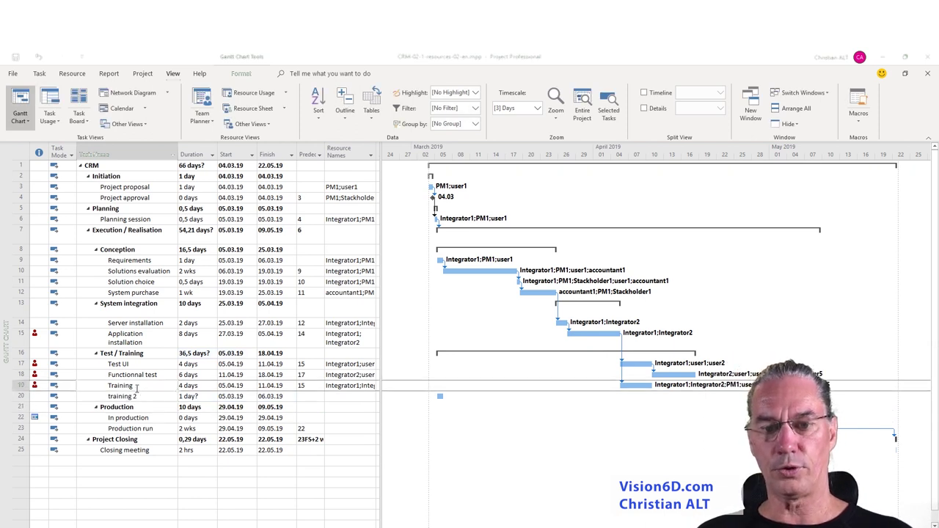
pyautogui.click(144, 387)
pyautogui.write('1')
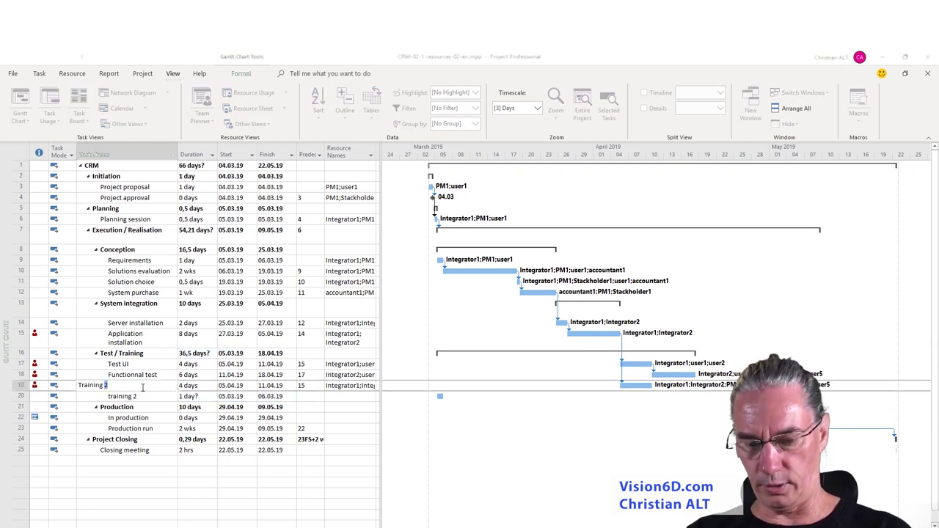
pyautogui.press('Return')
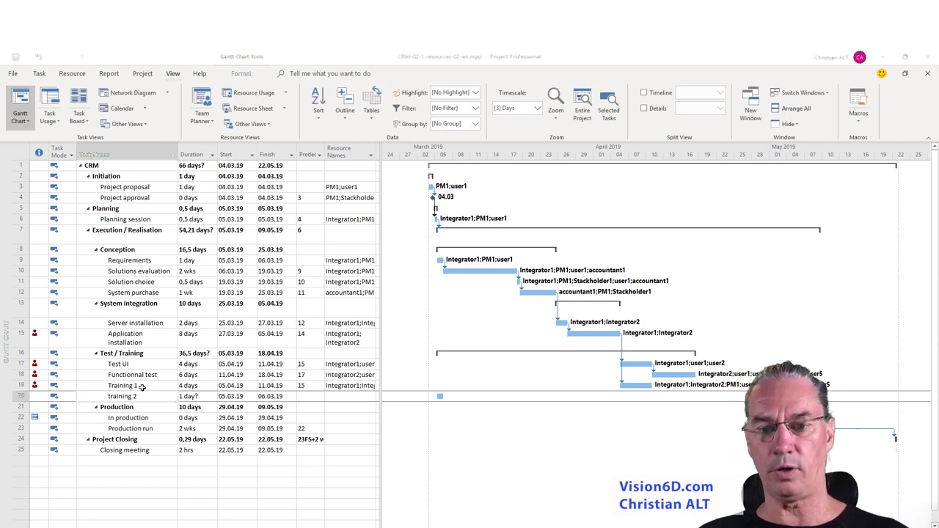
# Step: Set the duration of both the Training 1 and training 2 tasks to 2 days
pyautogui.click(203, 388)
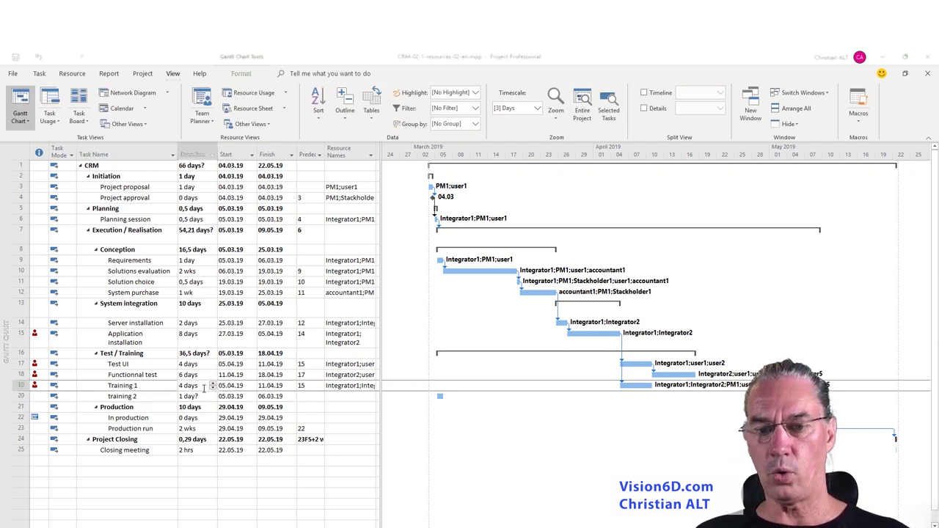
pyautogui.click(212, 388)
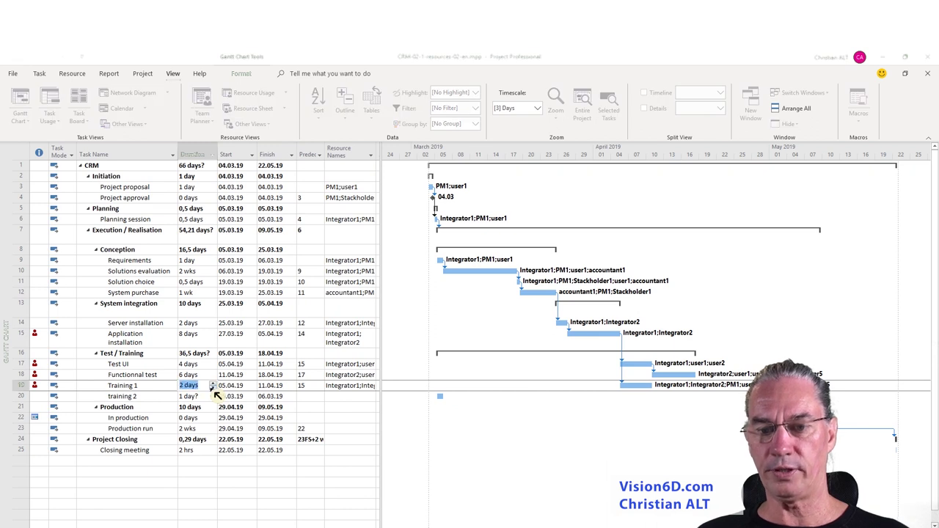
pyautogui.click(208, 396)
pyautogui.click(212, 394)
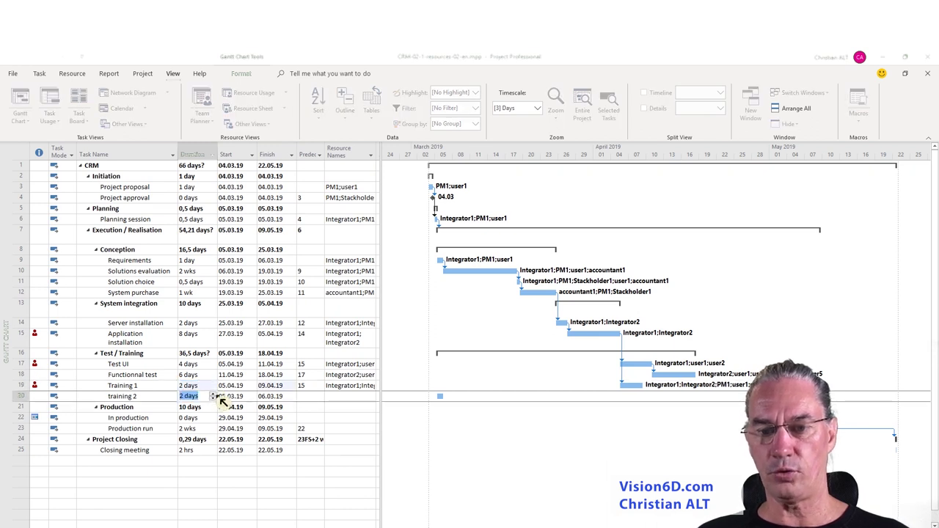
pyautogui.click(418, 469)
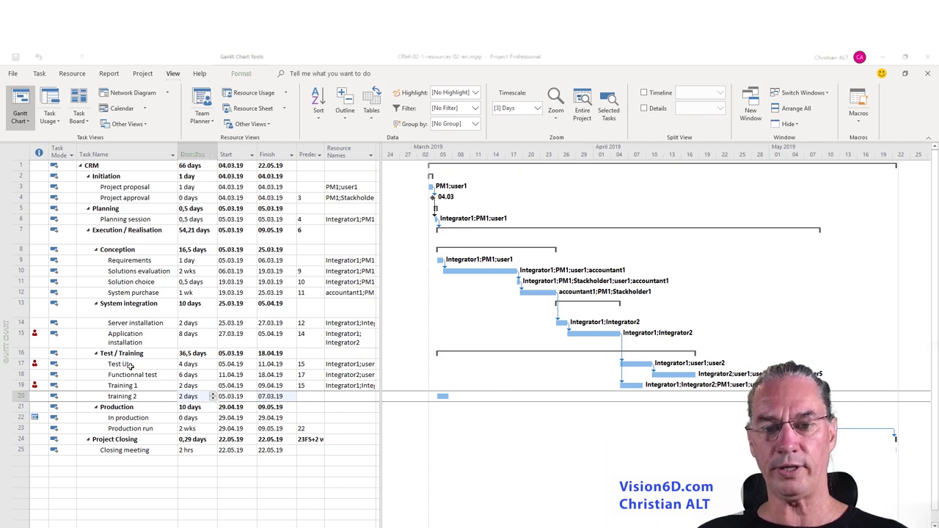
# Step: Replace the Test UI task's predecessor Application installation with Training 1
pyautogui.click(303, 363)
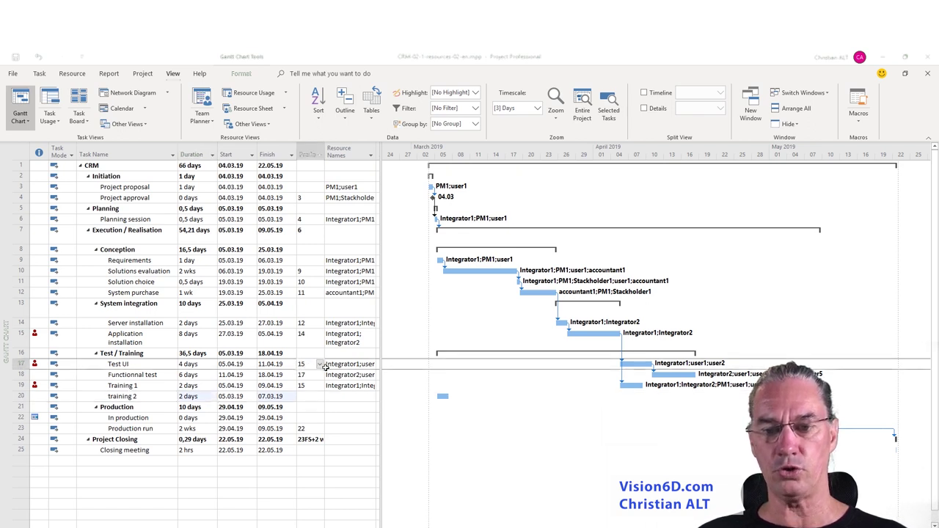
pyautogui.click(321, 364)
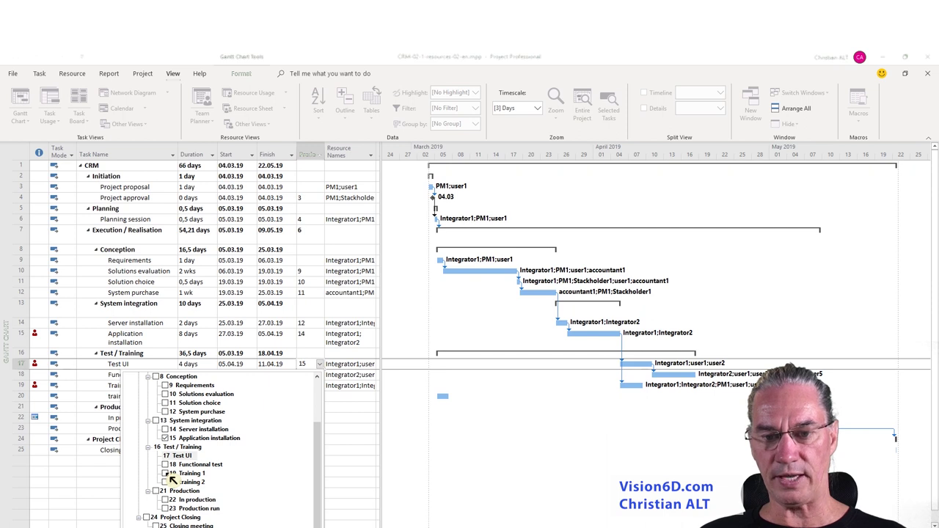
pyautogui.click(168, 474)
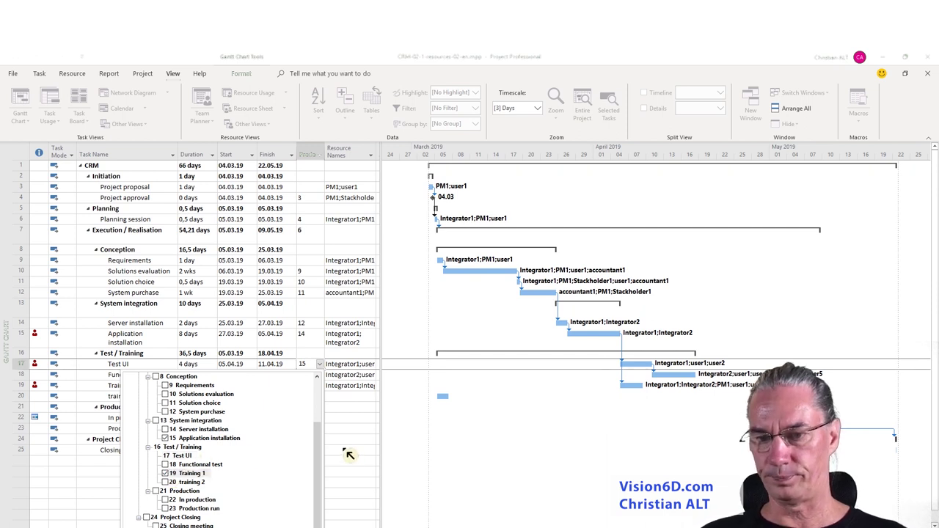
pyautogui.click(341, 506)
pyautogui.scroll(-1, 308, 342)
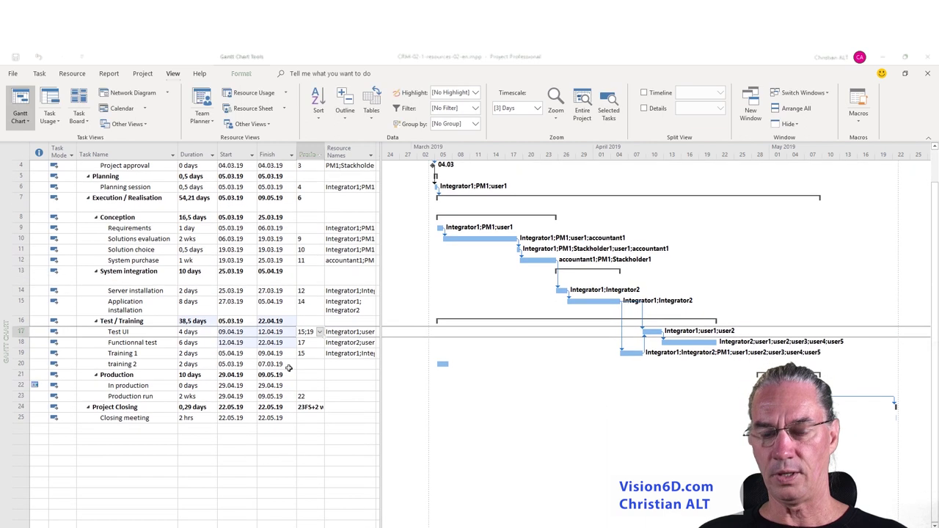
pyautogui.click(320, 332)
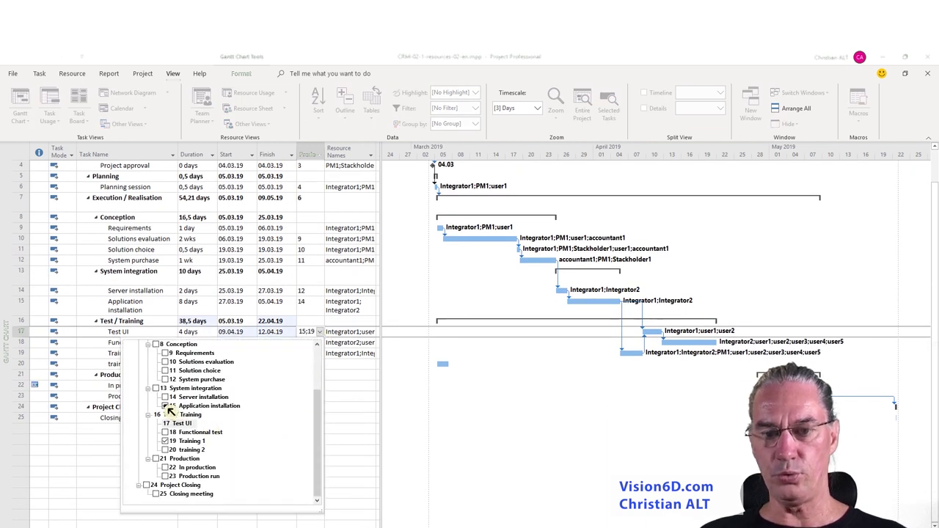
pyautogui.click(166, 407)
pyautogui.click(356, 417)
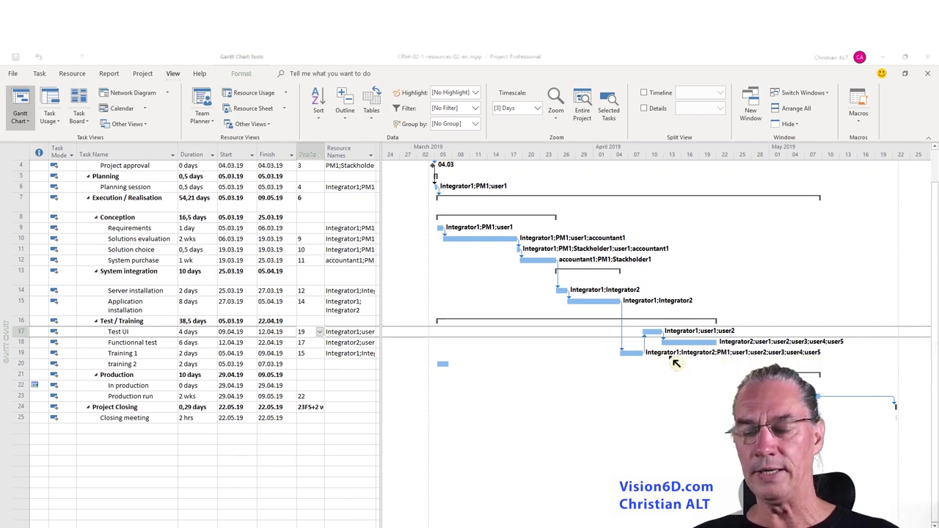
# Step: Remove Integrator2, PM1, user3, user4 and user5 from Training 1, keeping Integrator1, user1 and user2 assigned
pyautogui.click(366, 353)
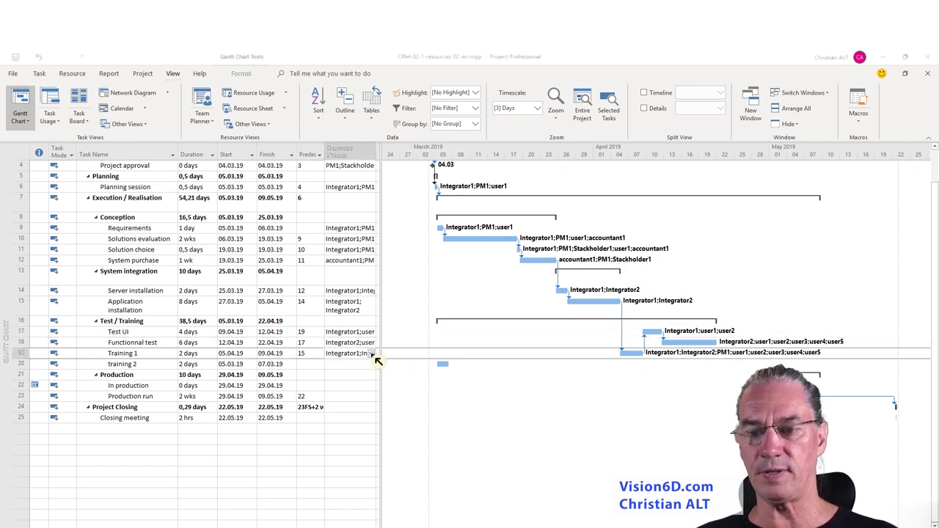
pyautogui.click(373, 356)
pyautogui.click(373, 355)
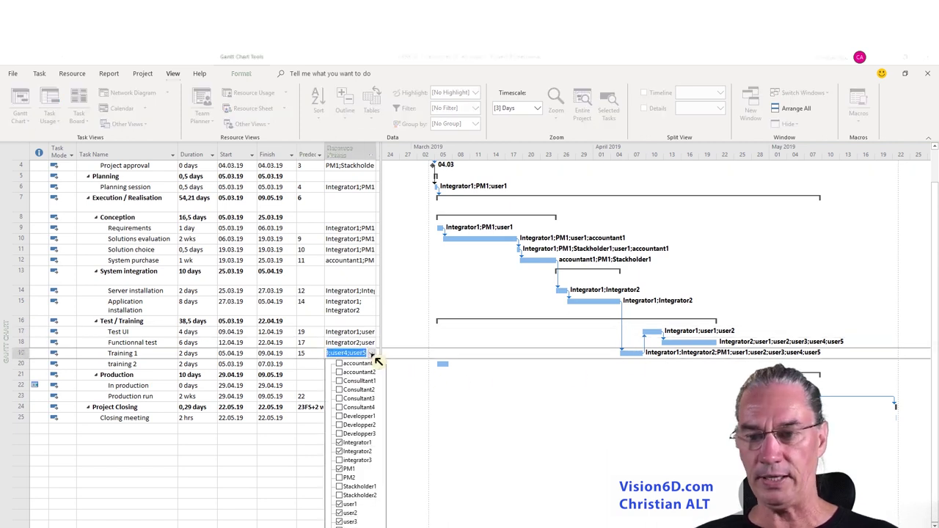
pyautogui.click(340, 469)
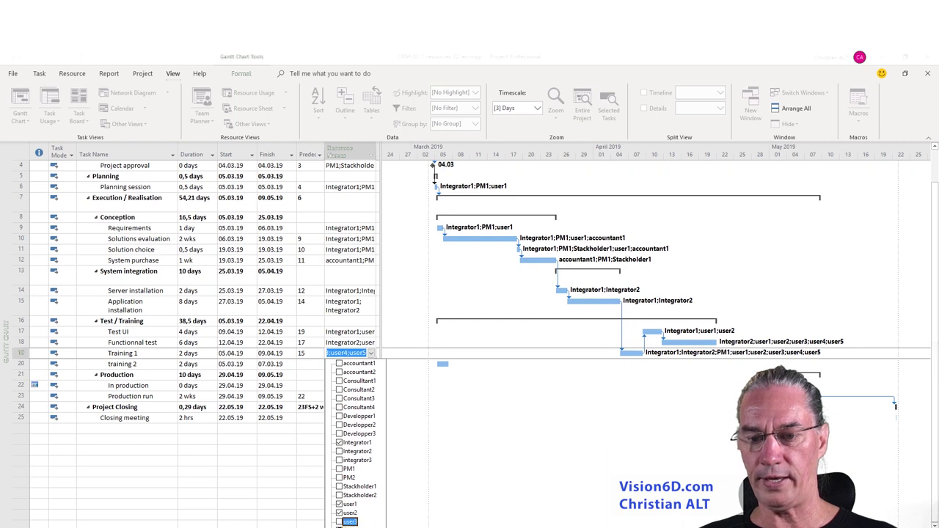
pyautogui.click(571, 503)
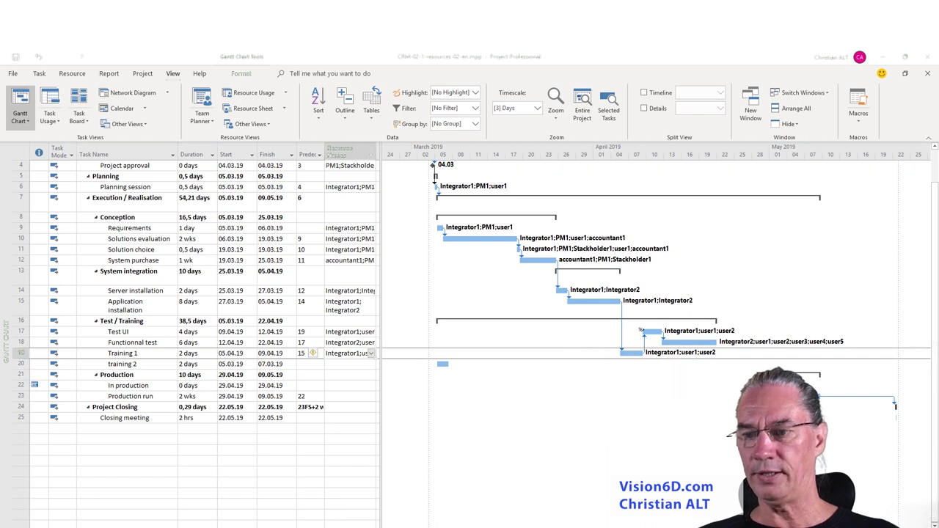
# Step: Set Training 1 as the predecessor of the training 2 task
pyautogui.moveTo(669, 339)
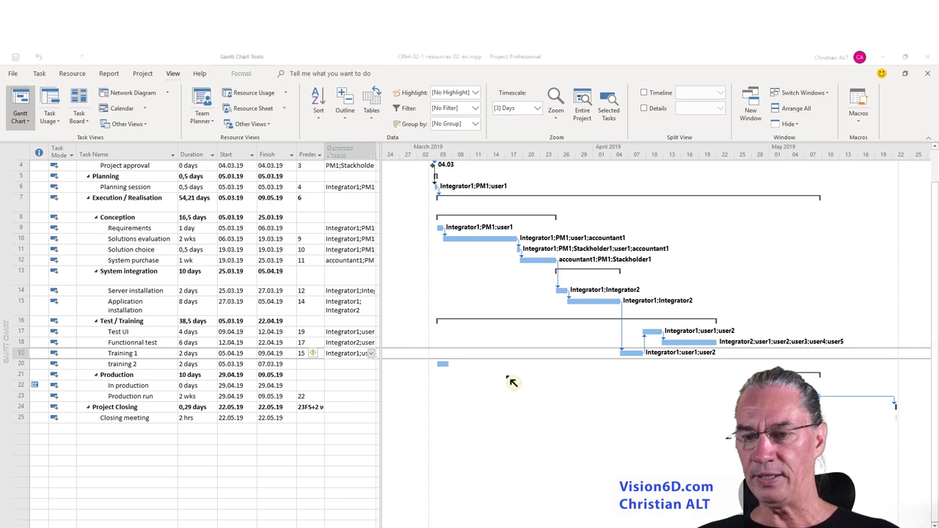
pyautogui.moveTo(443, 364)
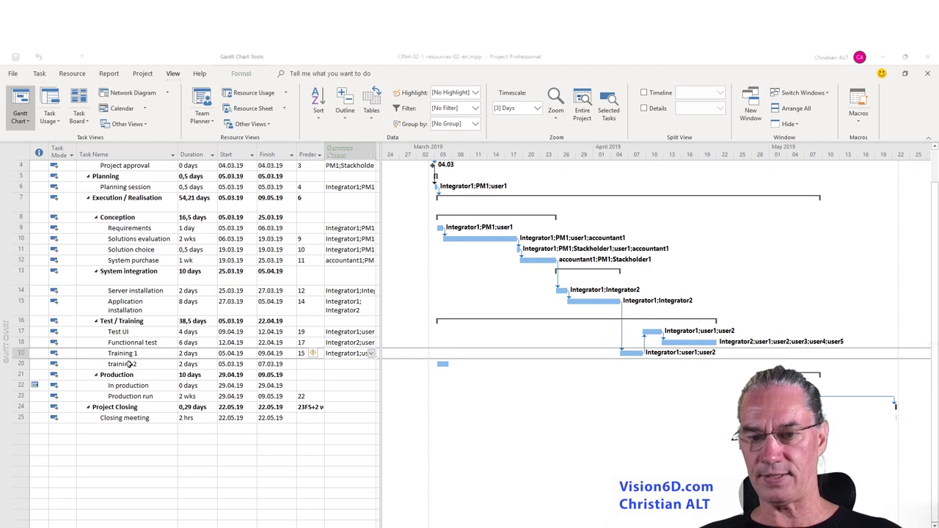
pyautogui.click(319, 366)
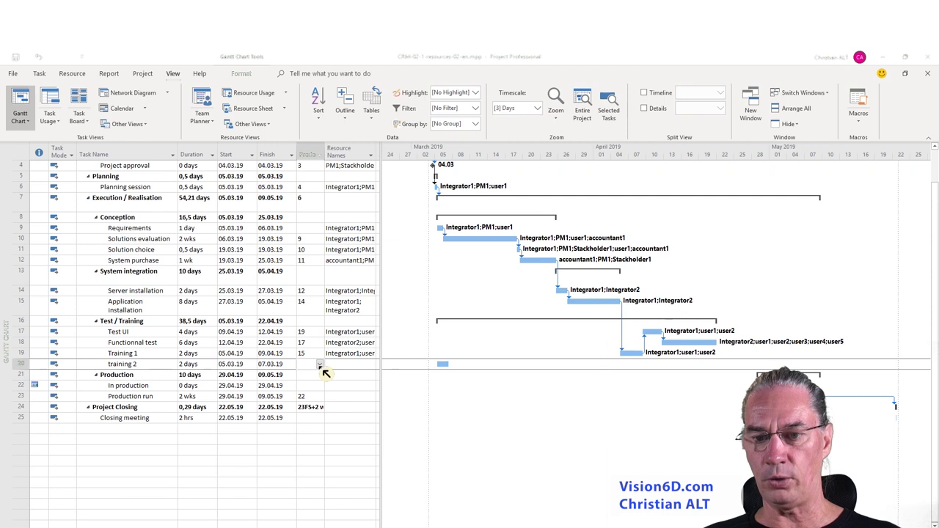
pyautogui.click(320, 365)
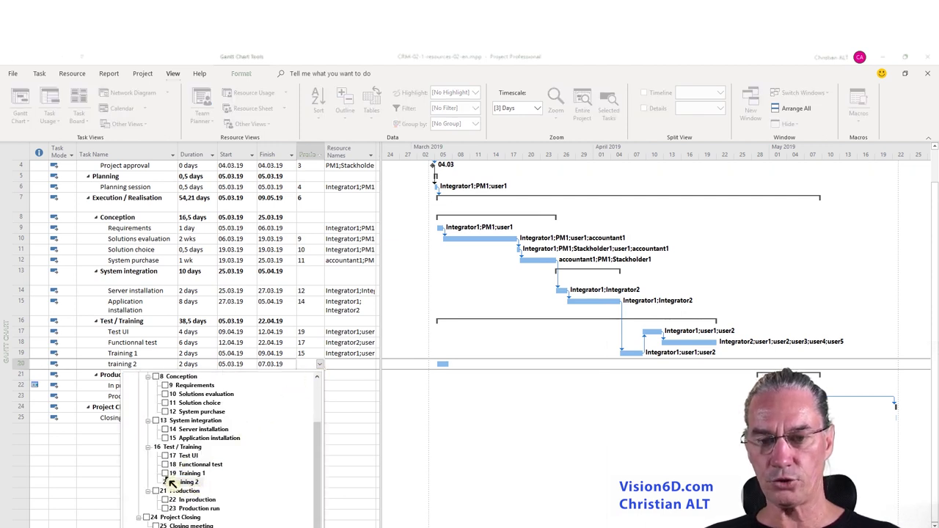
pyautogui.click(166, 474)
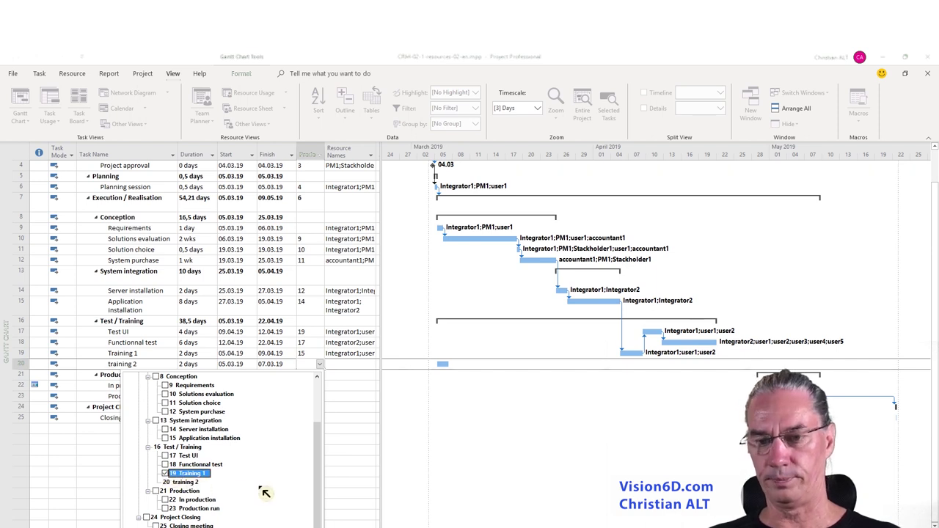
pyautogui.press('Return')
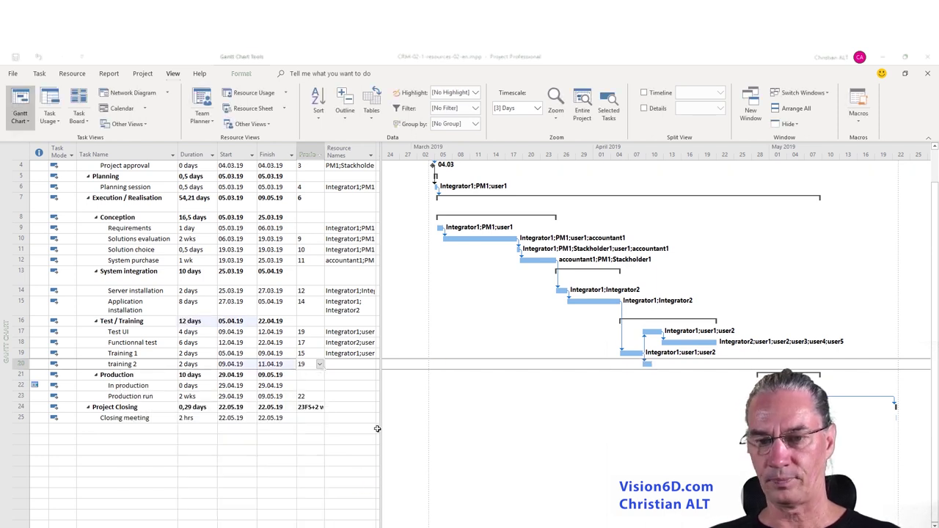
# Step: Assign Integrator2, PM1, user3, user4 and user5 to the training 2 task
pyautogui.click(338, 367)
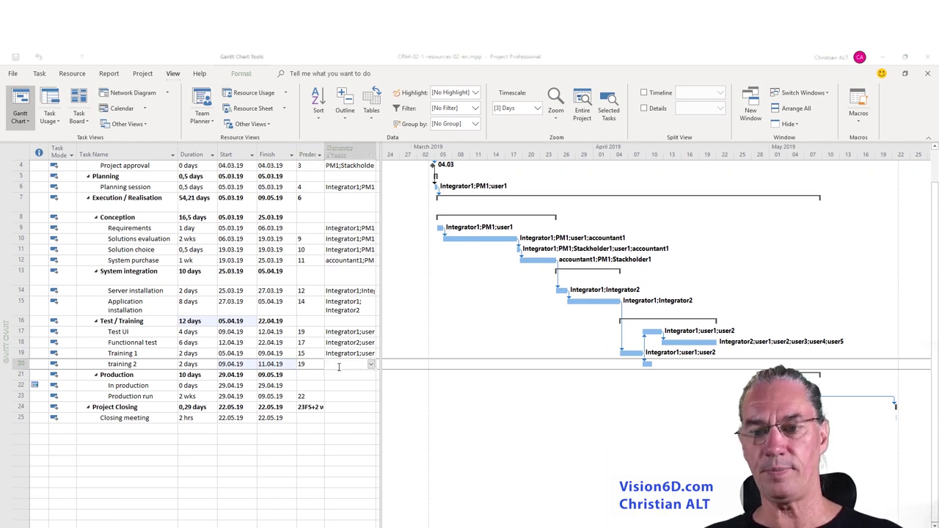
pyautogui.click(371, 365)
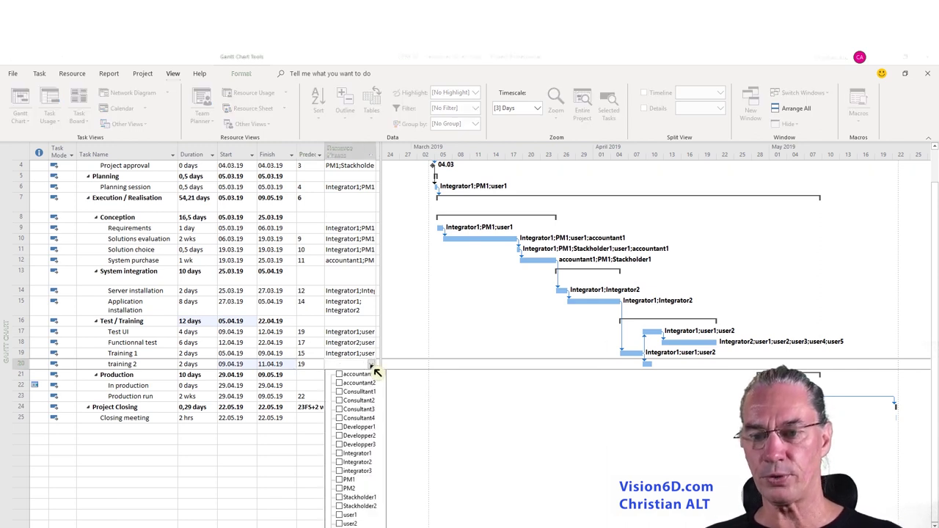
pyautogui.click(340, 463)
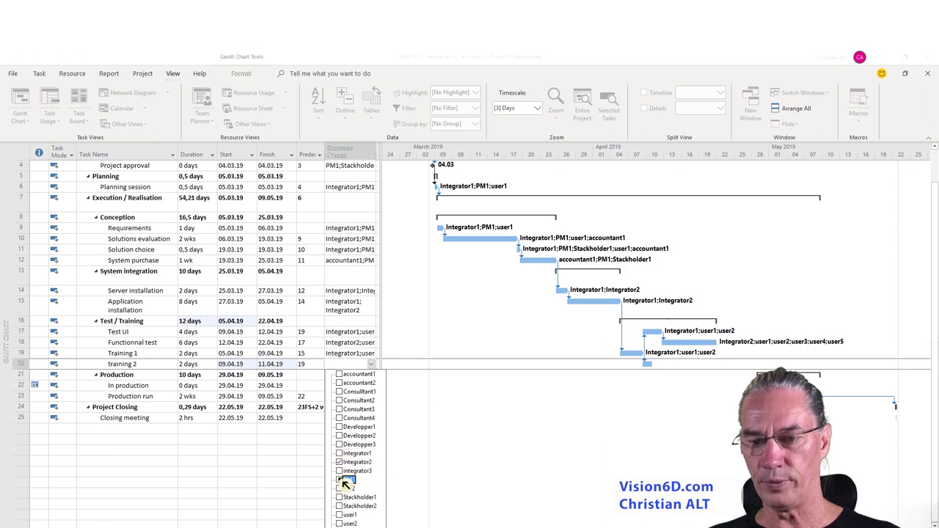
pyautogui.click(338, 480)
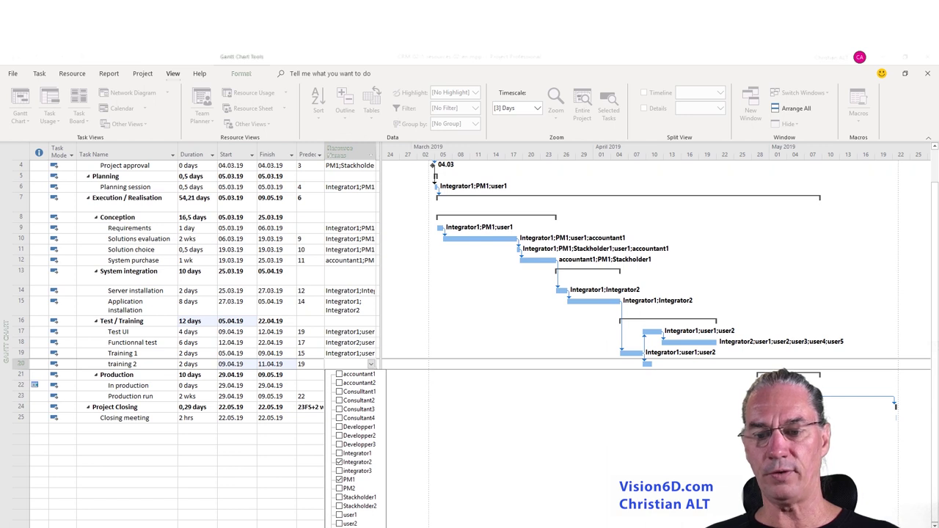
pyautogui.click(465, 489)
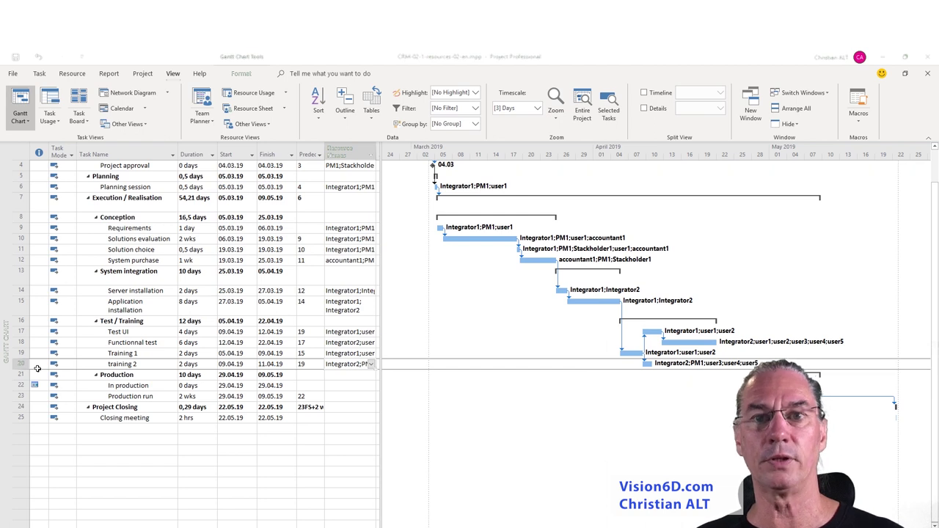
pyautogui.click(353, 364)
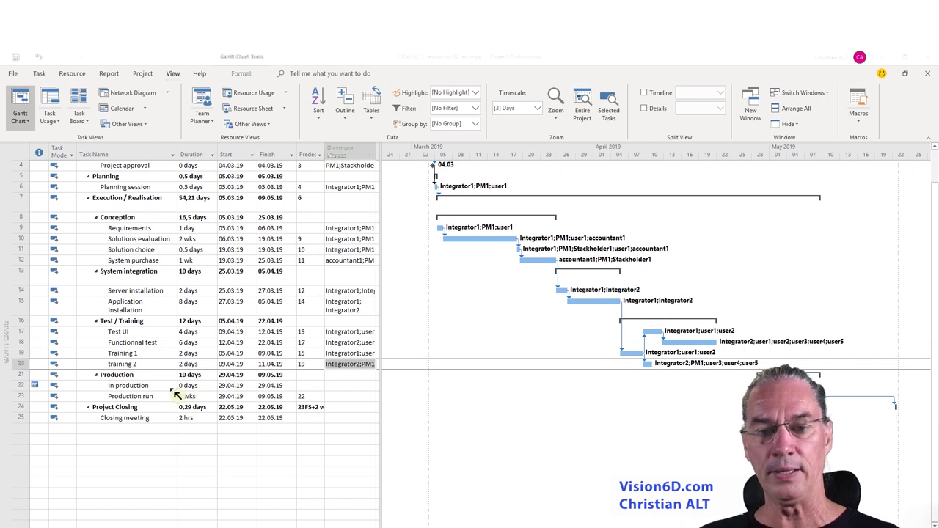
# Step: Assign Integrator1, Integrator2, PM1 and user1 through user5 to the Production run task
pyautogui.click(362, 396)
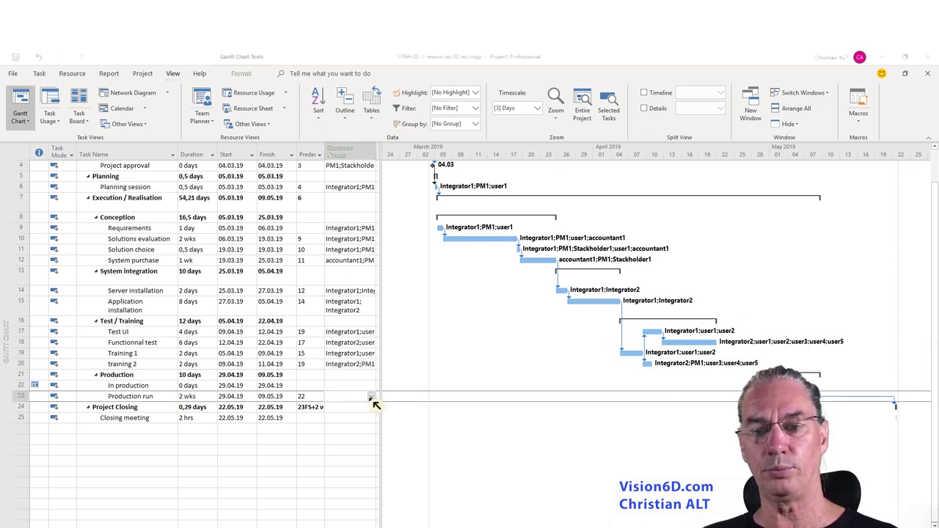
pyautogui.click(371, 397)
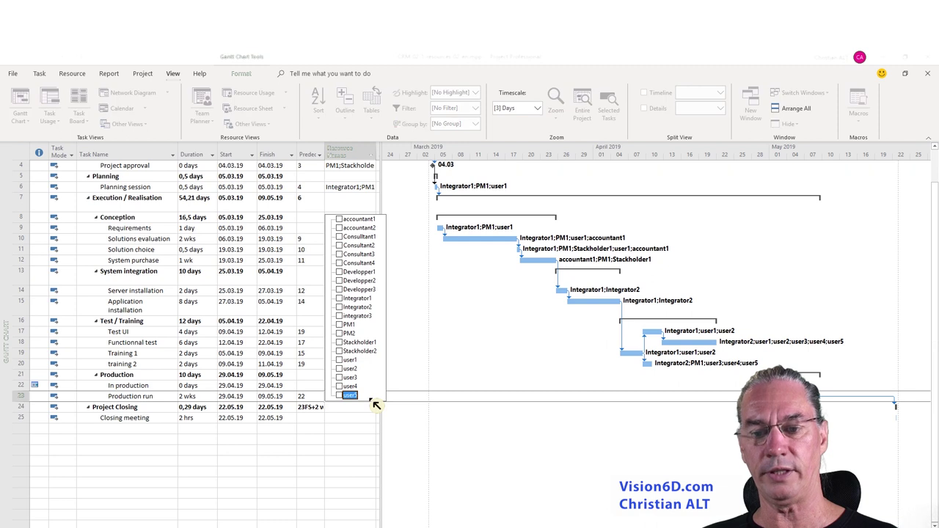
pyautogui.click(345, 360)
pyautogui.click(341, 369)
pyautogui.click(345, 377)
pyautogui.click(344, 386)
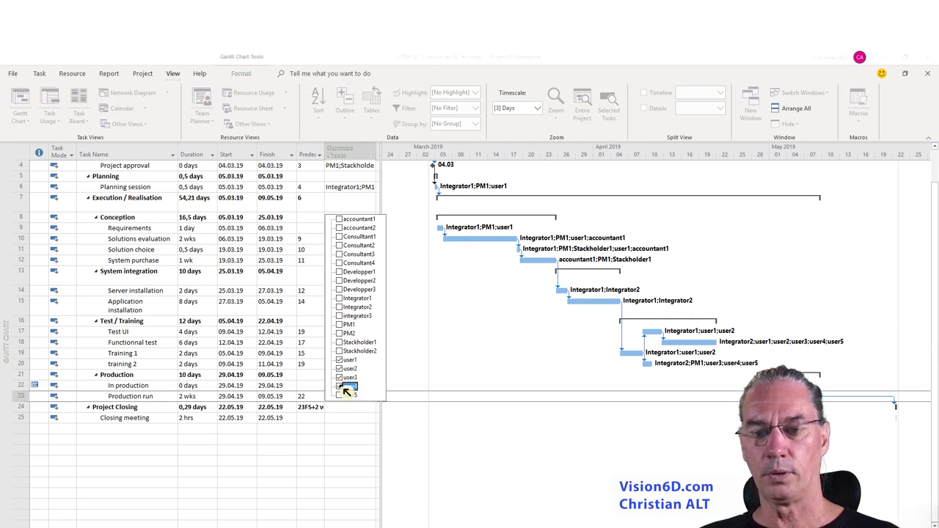
pyautogui.click(345, 395)
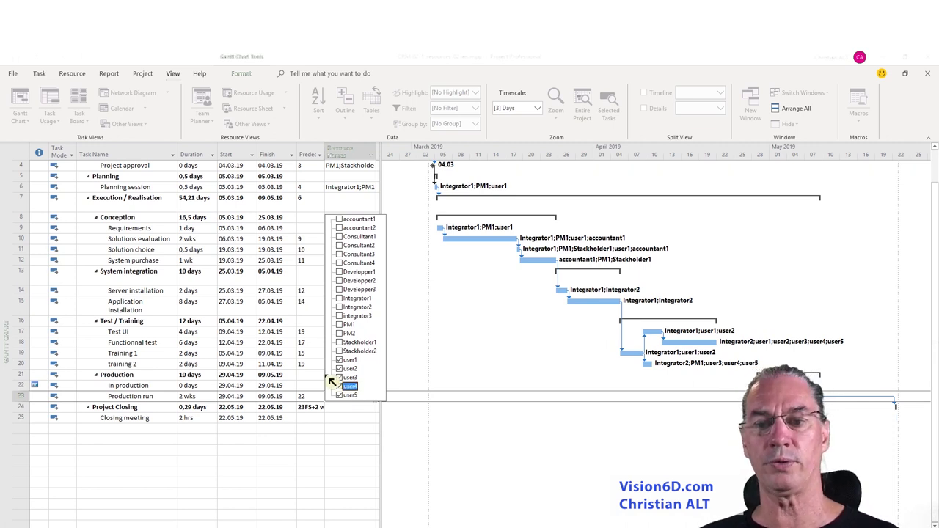
pyautogui.click(339, 299)
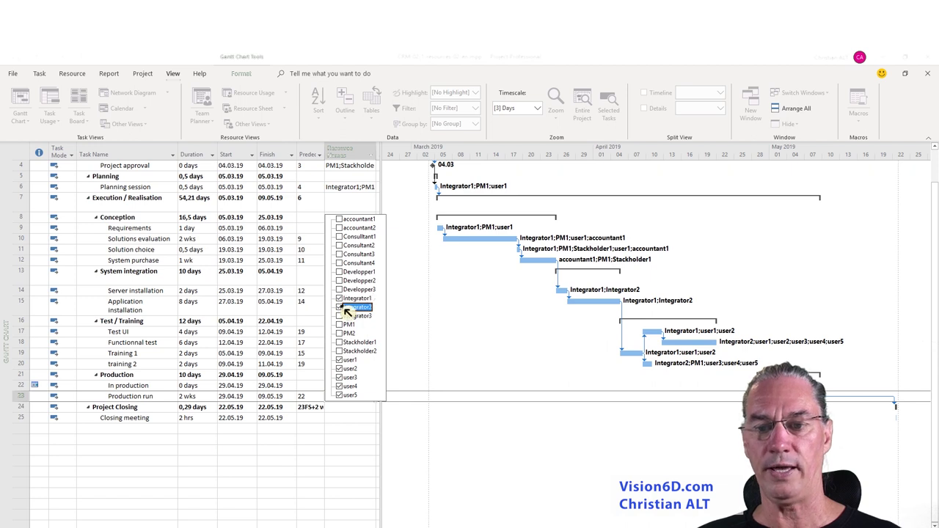
pyautogui.click(342, 307)
pyautogui.click(341, 325)
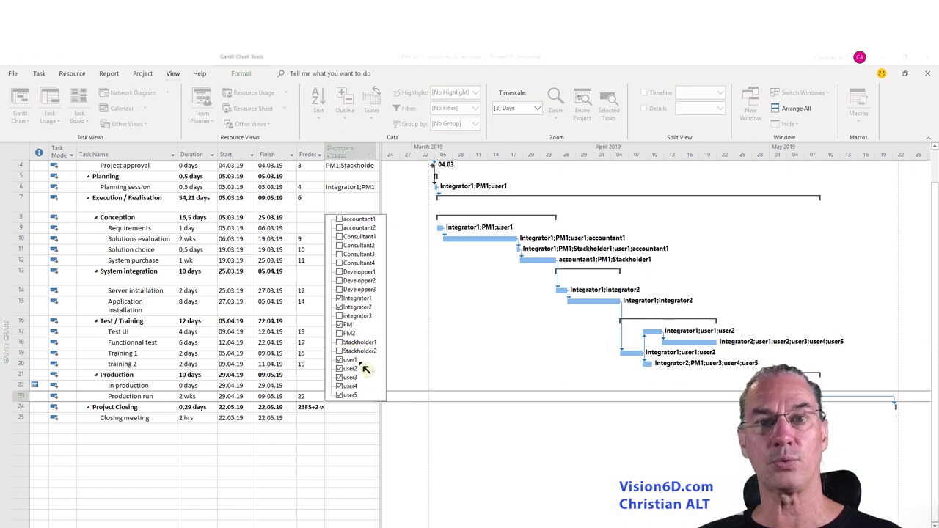
pyautogui.click(409, 441)
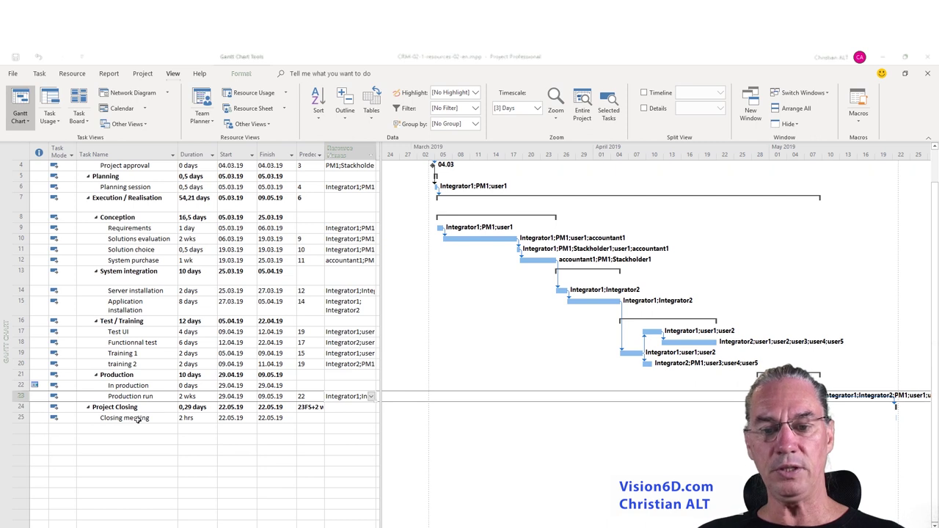
# Step: Assign accountant1, Integrator1, Integrator2, PM1, Stackholder1 and user1 through user5 to the Closing meeting task
pyautogui.click(352, 419)
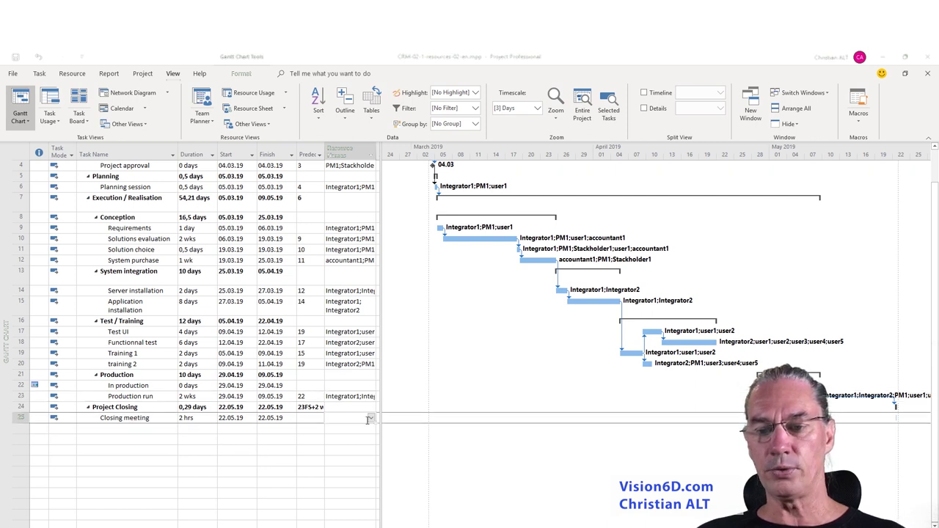
pyautogui.click(372, 417)
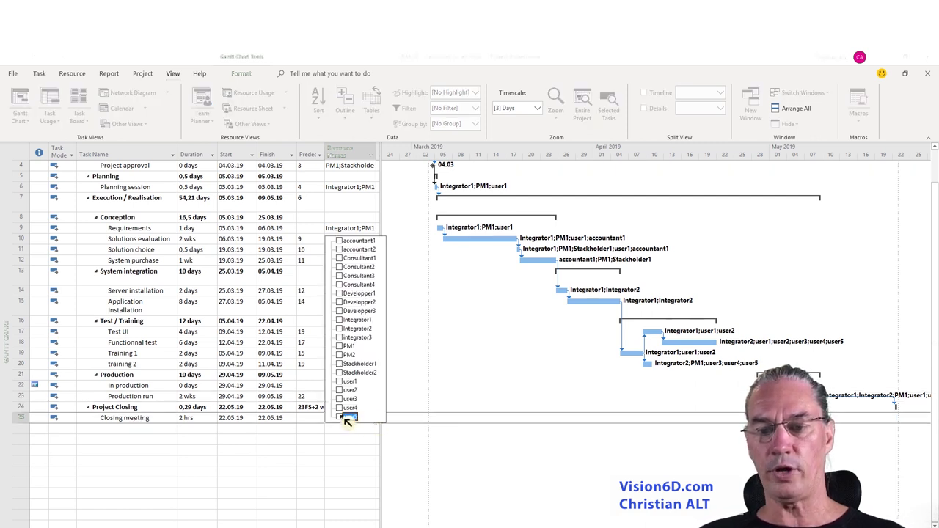
pyautogui.click(341, 416)
pyautogui.click(344, 408)
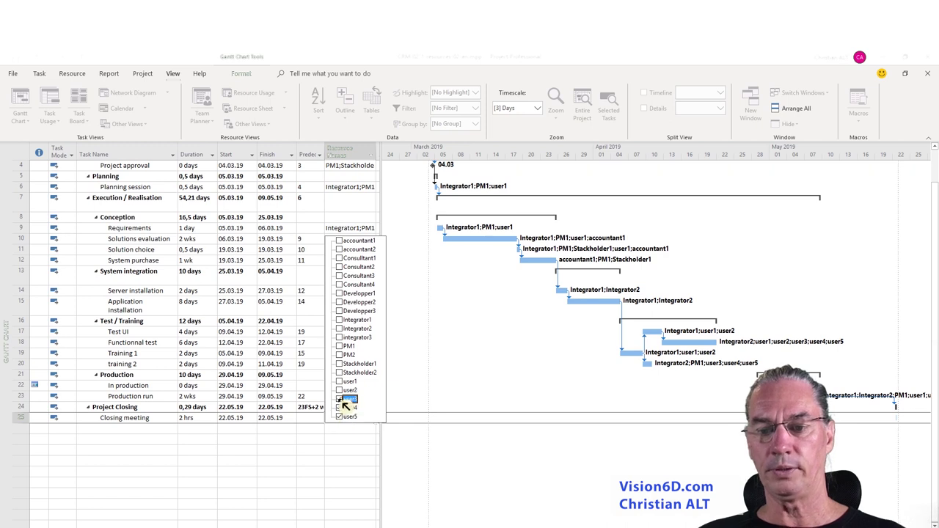
pyautogui.click(345, 399)
pyautogui.click(344, 390)
pyautogui.click(344, 382)
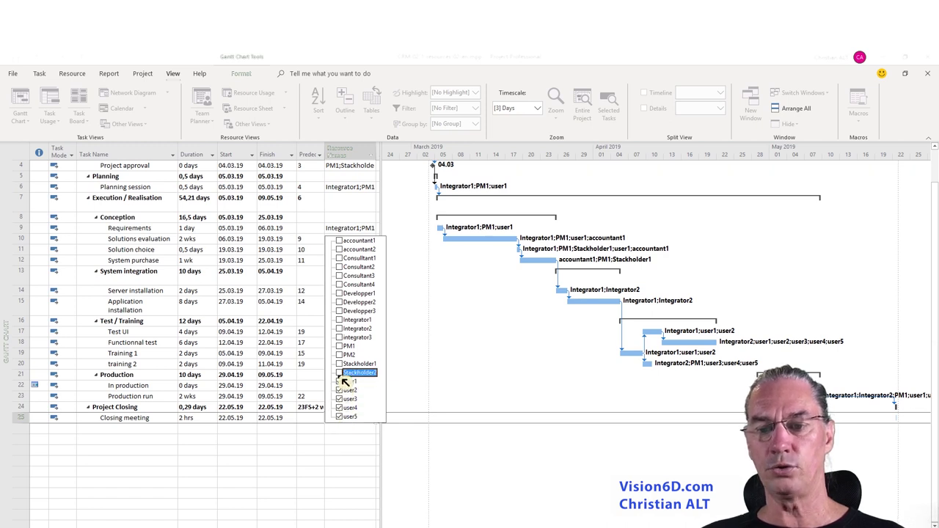
pyautogui.click(343, 363)
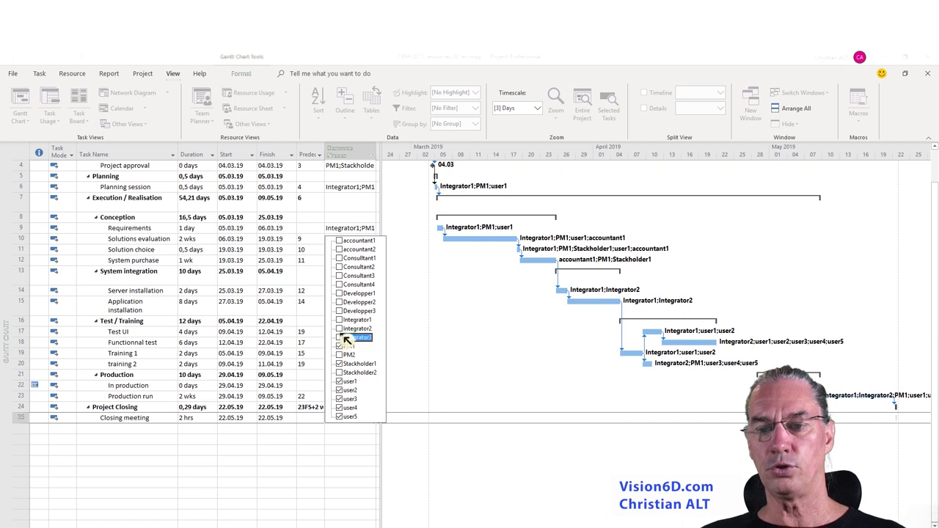
pyautogui.click(341, 320)
pyautogui.click(341, 328)
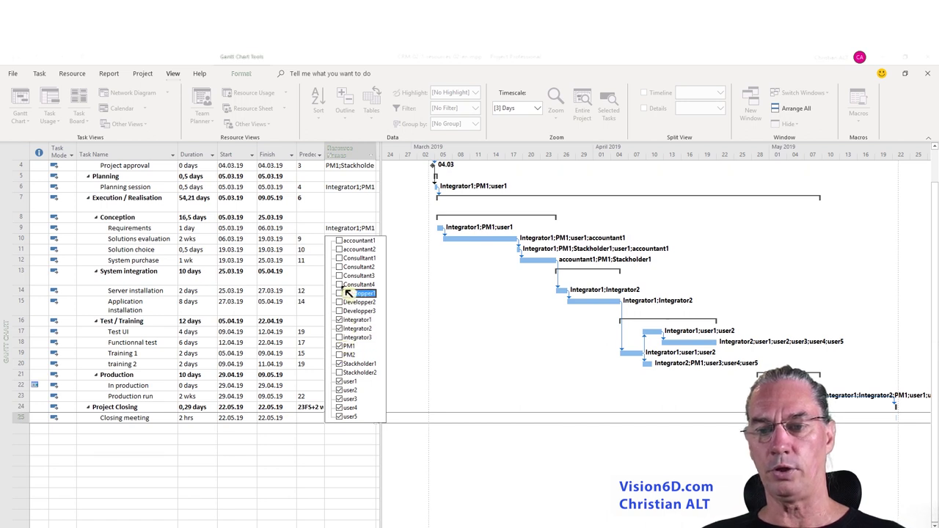
pyautogui.click(340, 241)
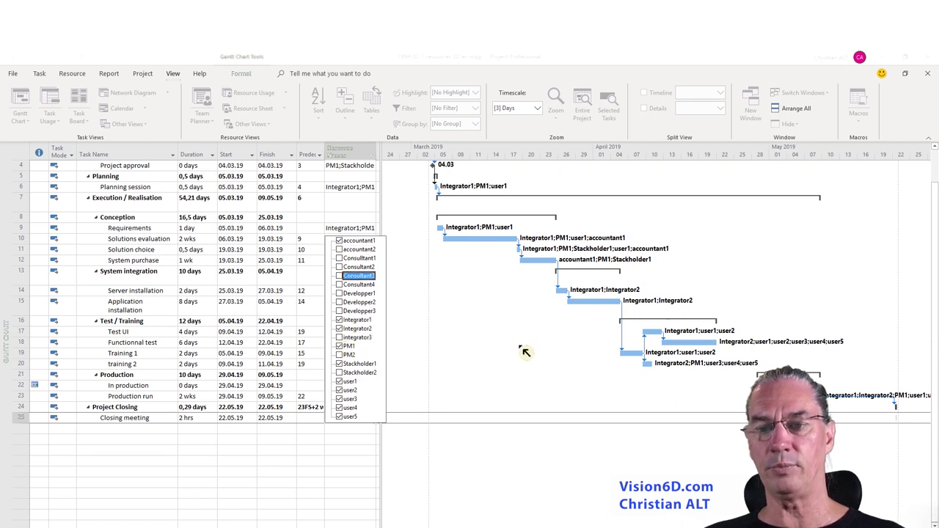
pyautogui.click(530, 355)
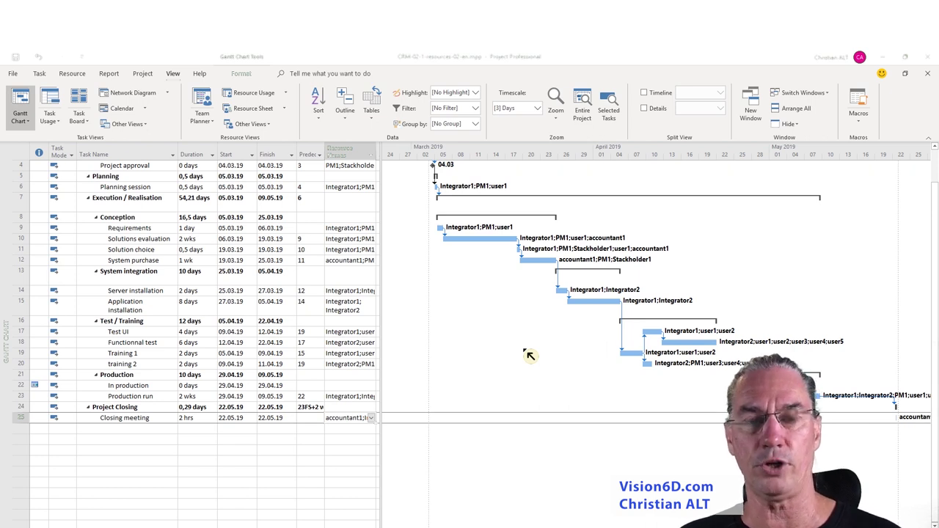
pyautogui.press('Return')
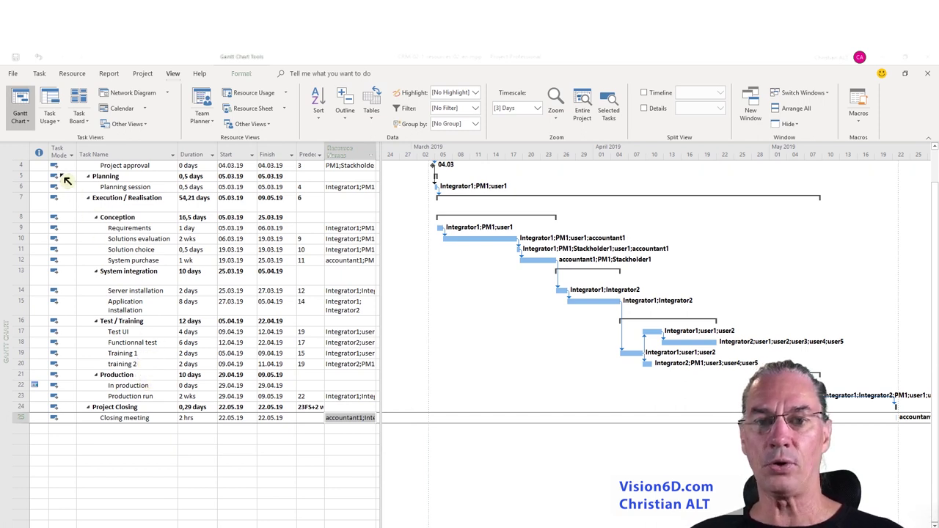
# Step: Switch from the Gantt chart to the Resource Sheet view
pyautogui.click(34, 123)
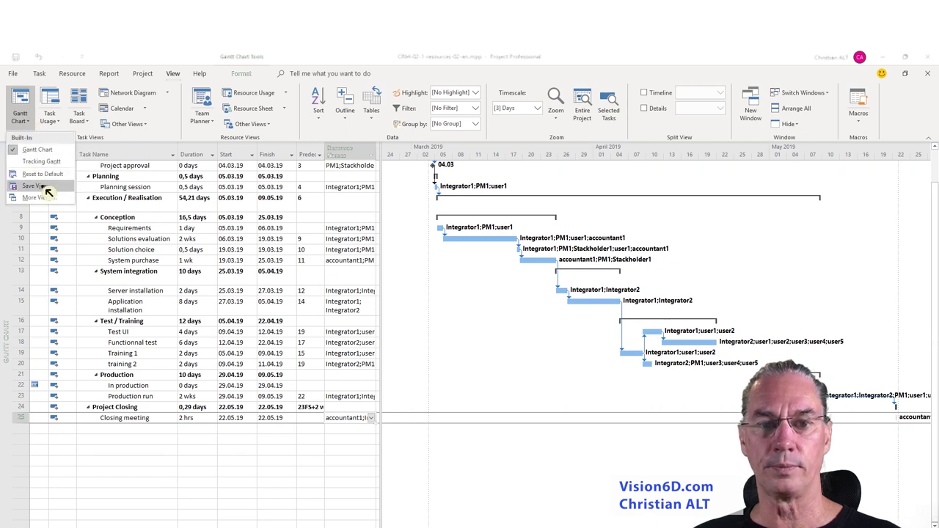
pyautogui.click(39, 198)
pyautogui.scroll(-5, 437, 303)
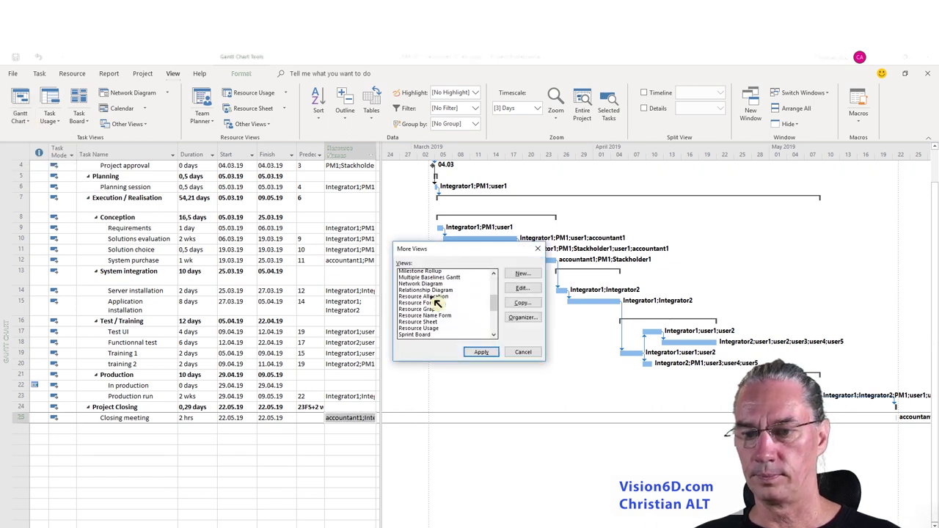
pyautogui.click(440, 304)
pyautogui.click(481, 351)
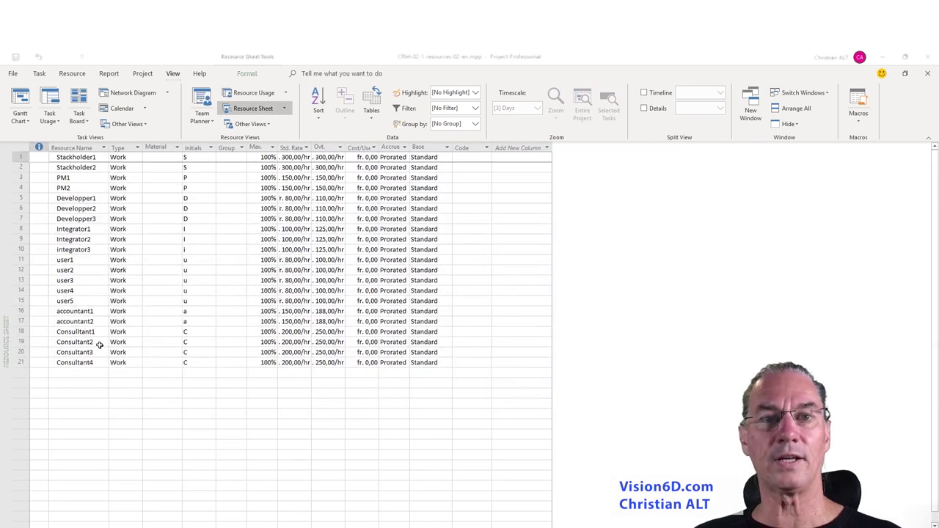
# Step: Add a new resource named "Training" below Consultant4 and set its type to Material
pyautogui.click(77, 375)
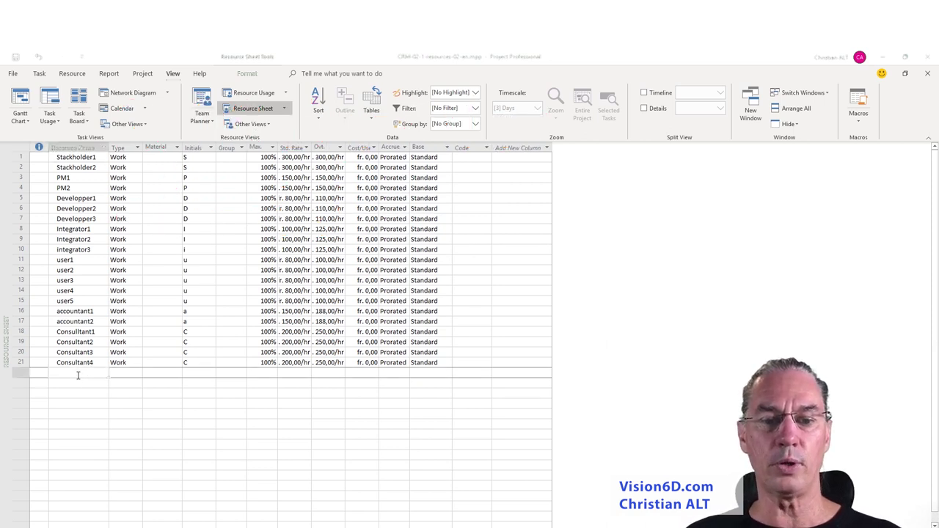
pyautogui.write('Training')
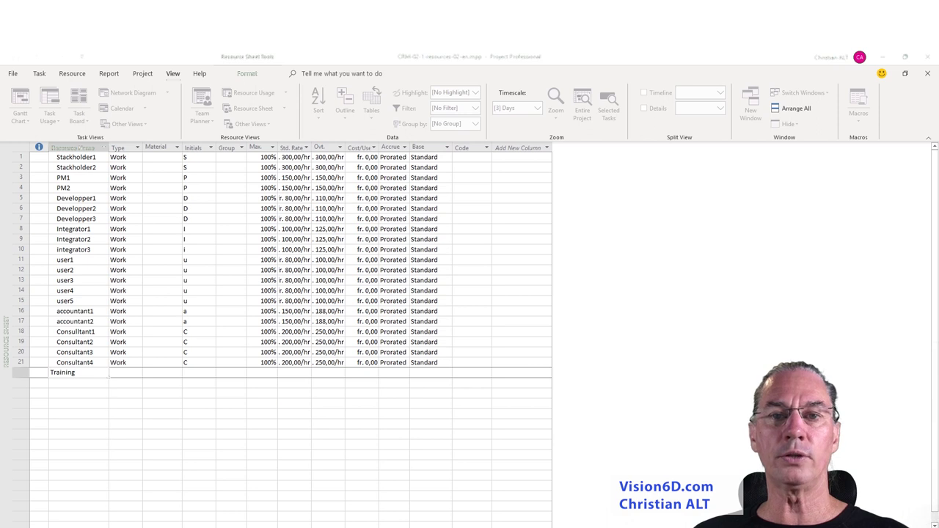
pyautogui.click(125, 375)
pyautogui.click(140, 376)
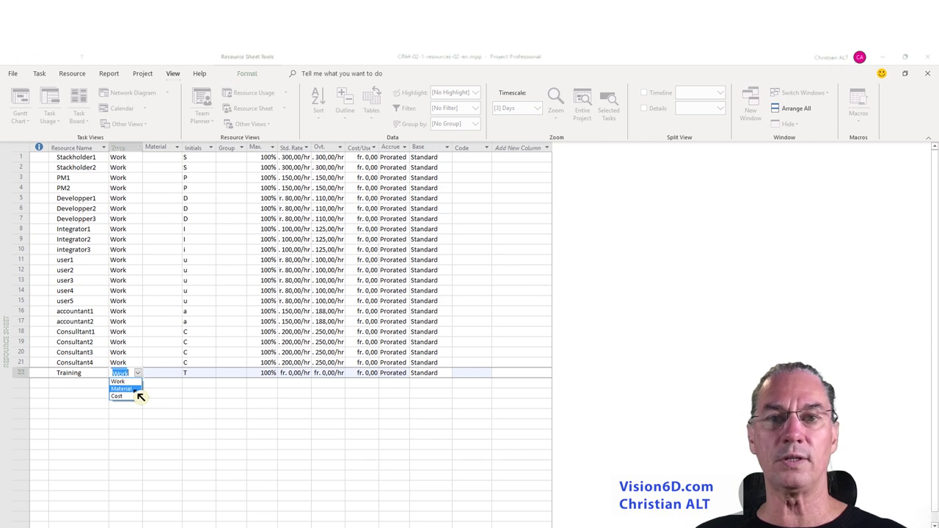
pyautogui.click(135, 389)
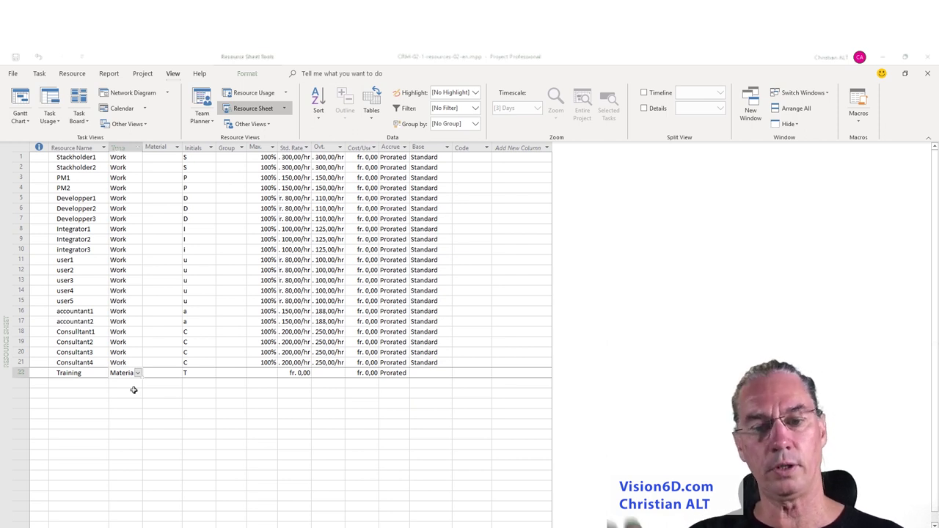
# Step: Return to the Gantt Chart view and assign the Training resource to the Training 1 task with 2 units
pyautogui.click(19, 102)
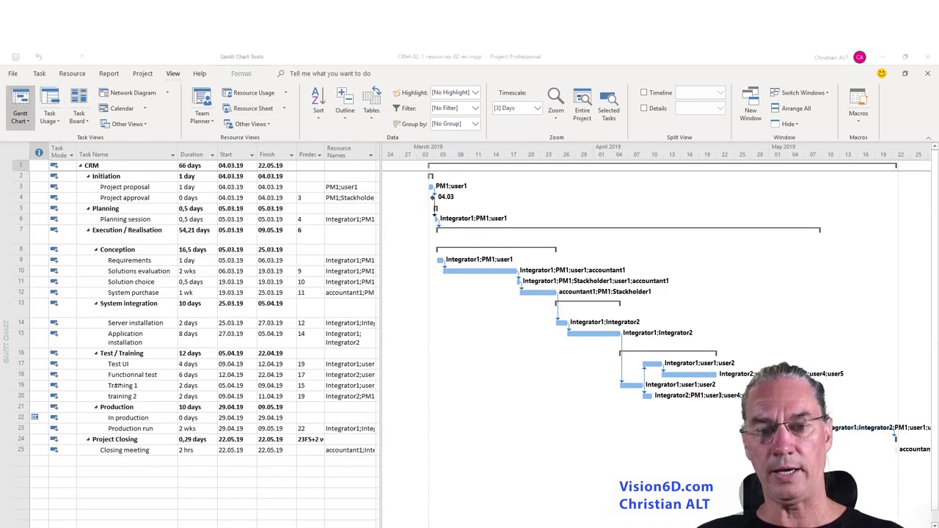
pyautogui.doubleClick(120, 387)
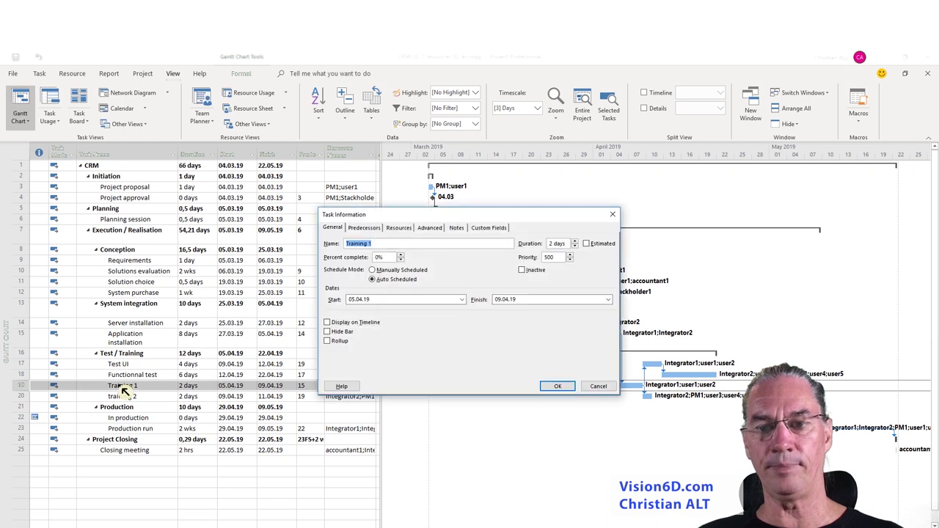
pyautogui.click(399, 229)
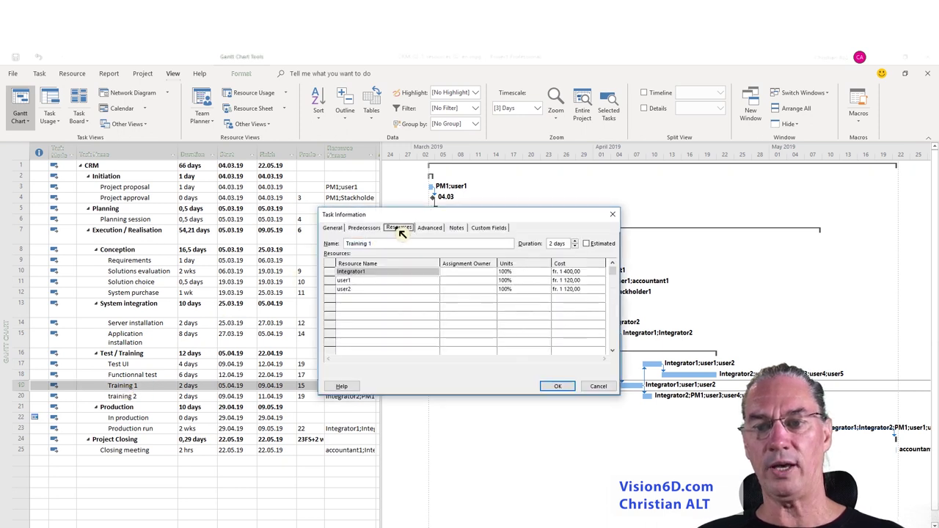
pyautogui.click(359, 300)
pyautogui.click(435, 299)
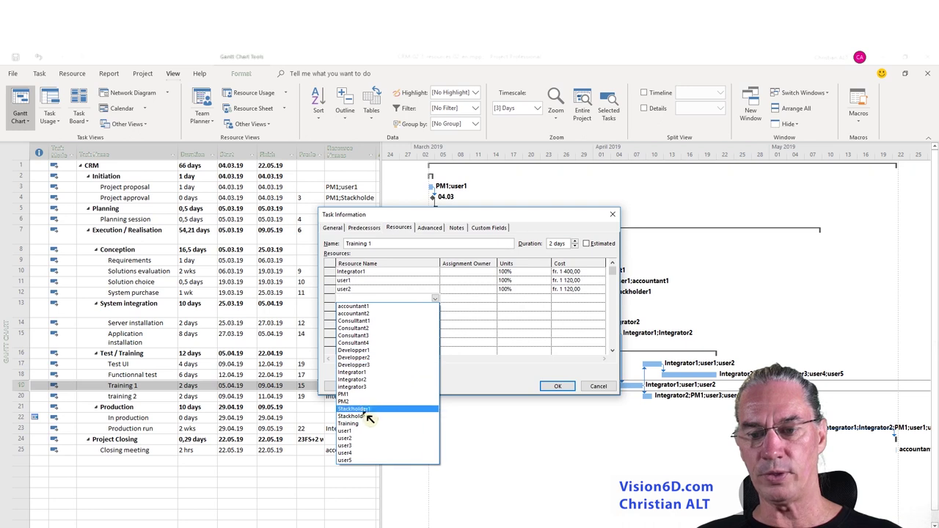
pyautogui.press('Escape')
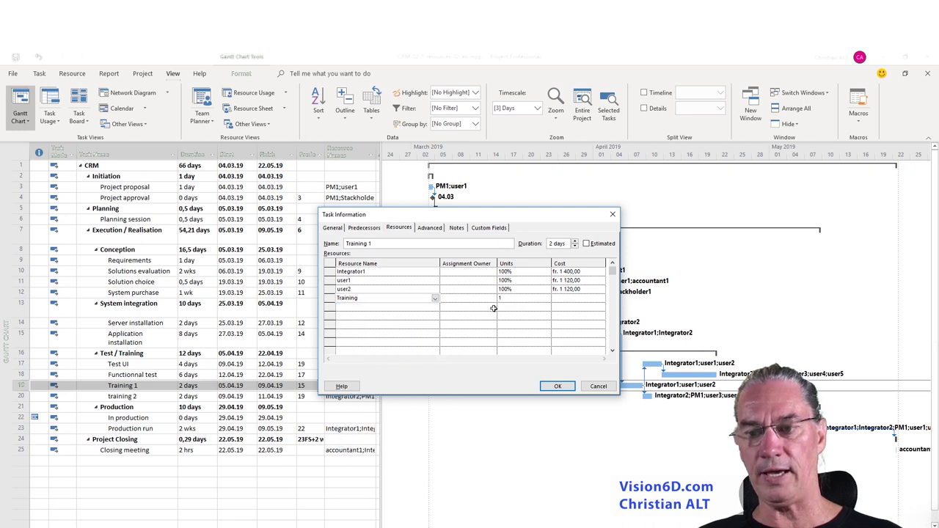
pyautogui.click(506, 300)
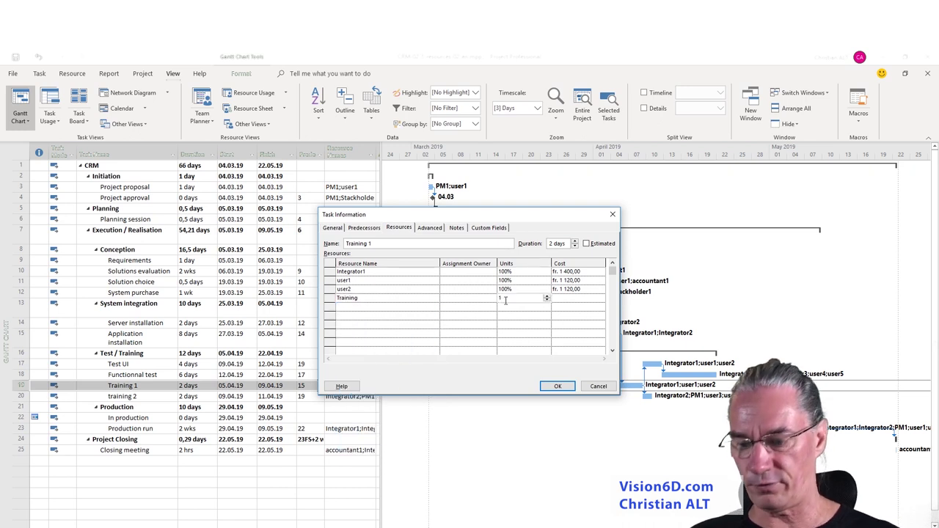
pyautogui.click(547, 296)
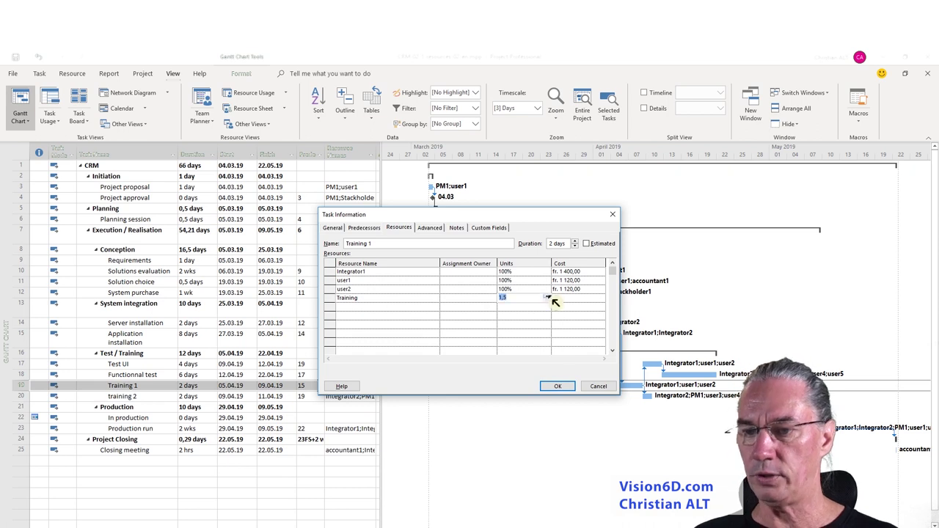
pyautogui.click(562, 386)
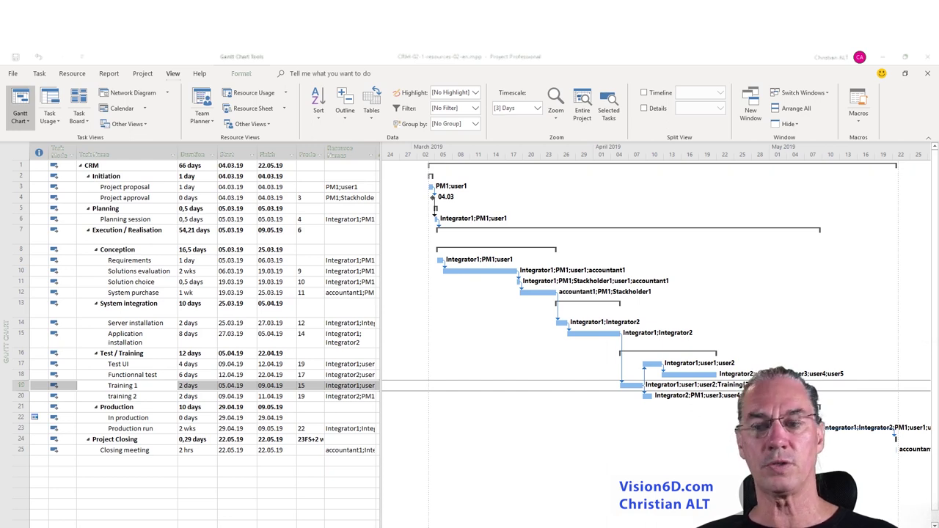
# Step: Assign the Training resource to the training 2 task and increase its units above 1
pyautogui.click(159, 398)
pyautogui.doubleClick(161, 399)
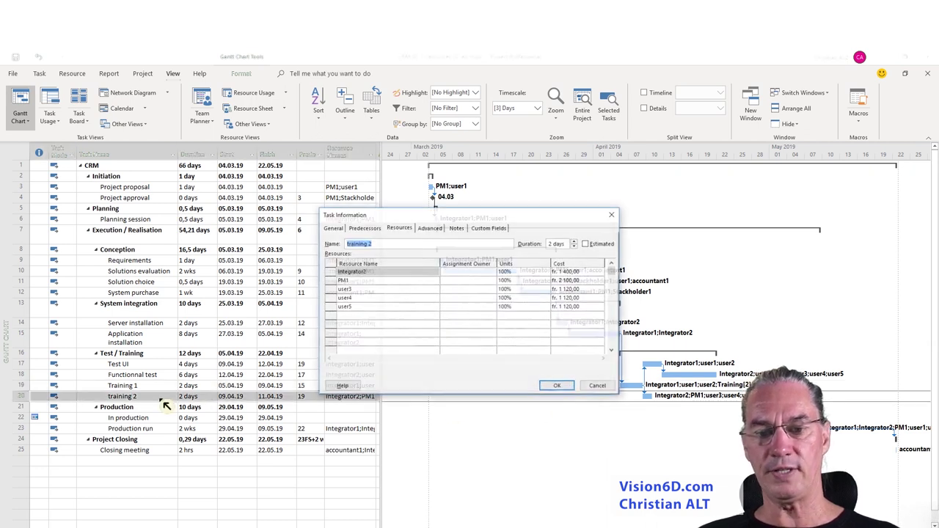
pyautogui.click(436, 317)
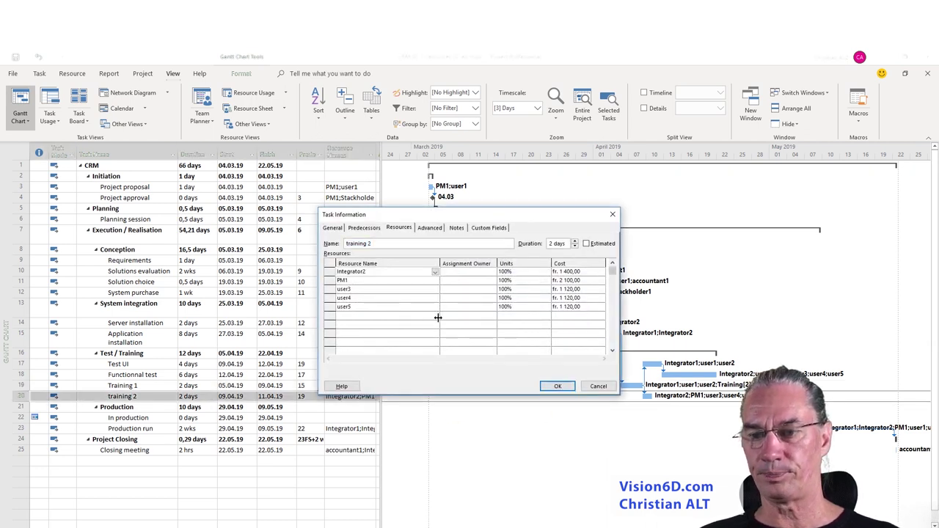
pyautogui.click(435, 316)
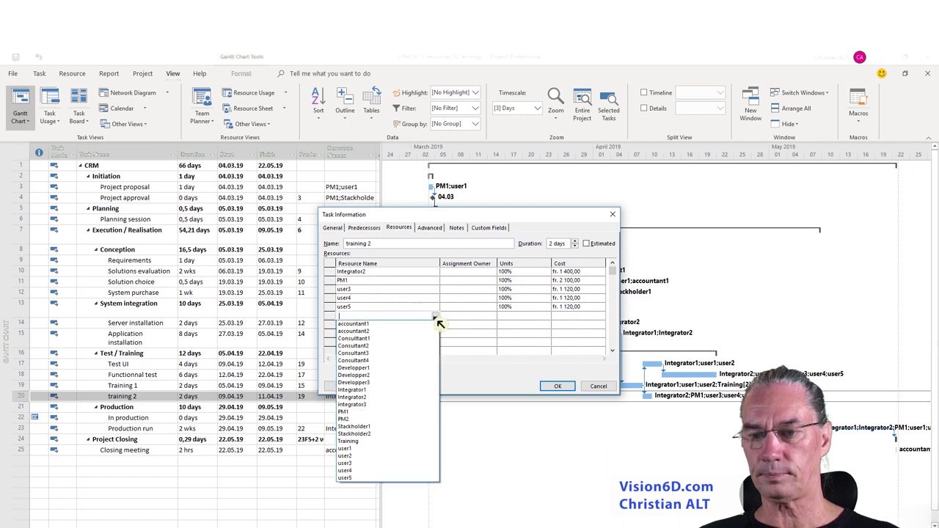
pyautogui.click(384, 442)
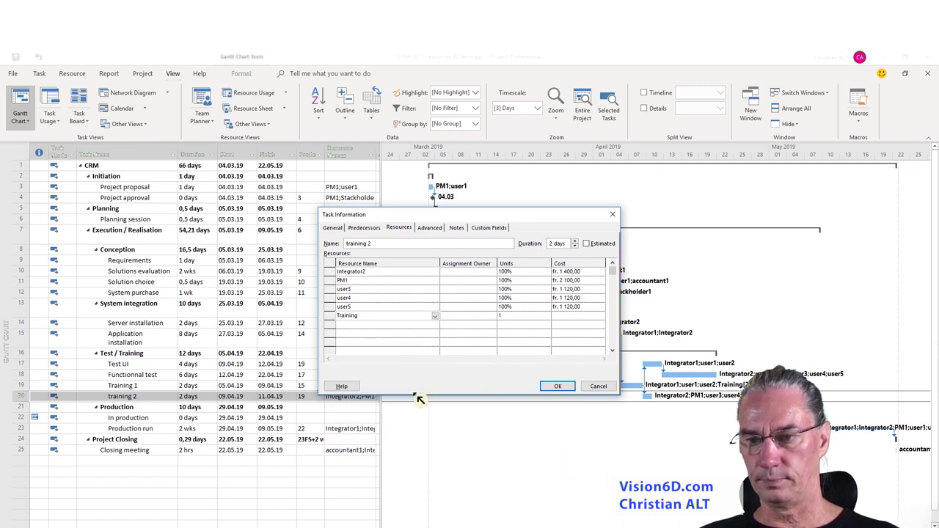
pyautogui.click(535, 315)
pyautogui.write('1')
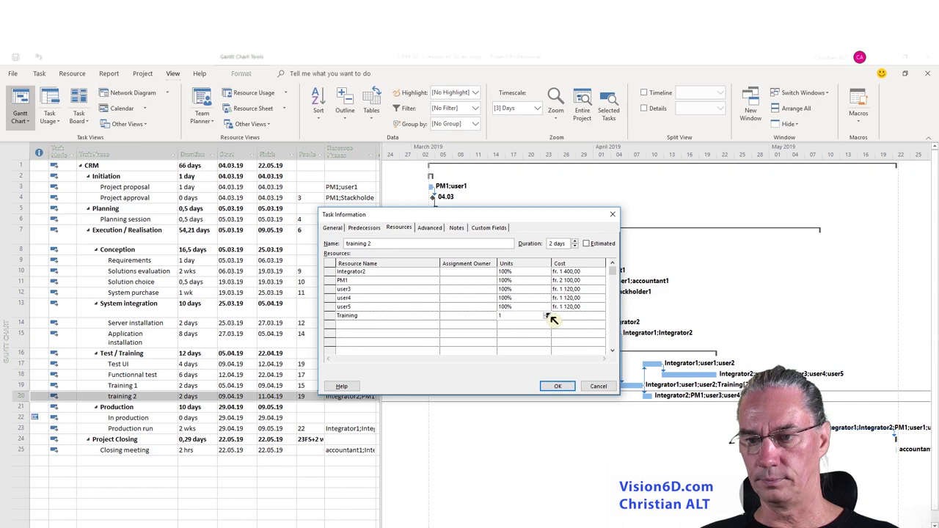
pyautogui.click(547, 313)
pyautogui.click(557, 386)
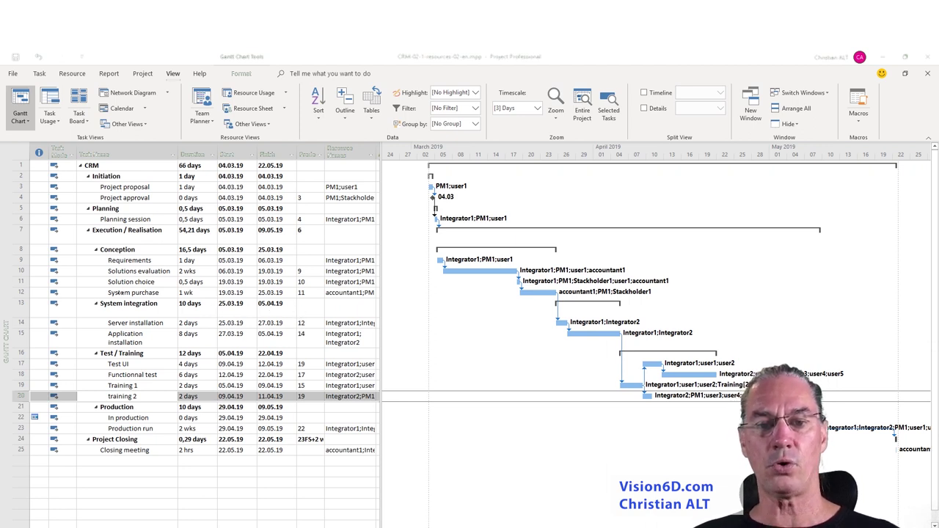
# Step: Switch from the Gantt Chart to the Resource Sheet view through the full list of available views
pyautogui.click(132, 293)
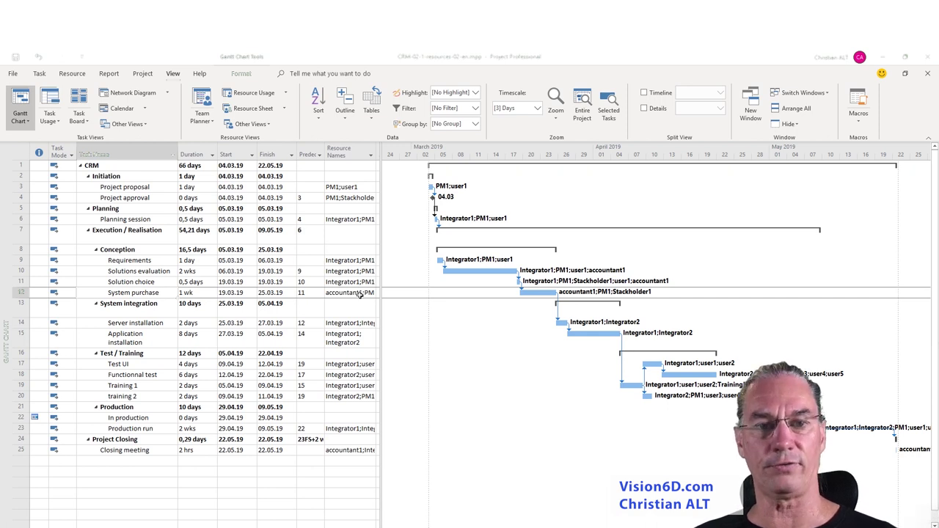
pyautogui.click(32, 121)
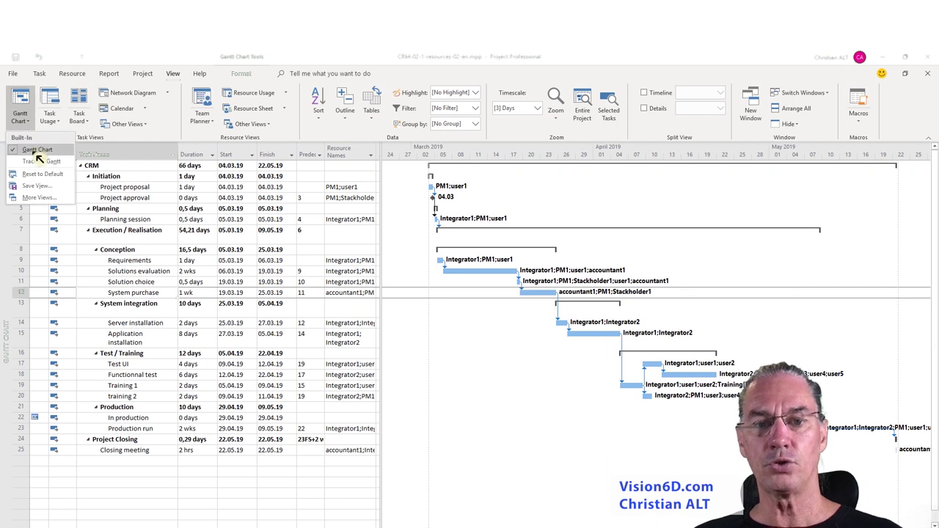
pyautogui.click(48, 204)
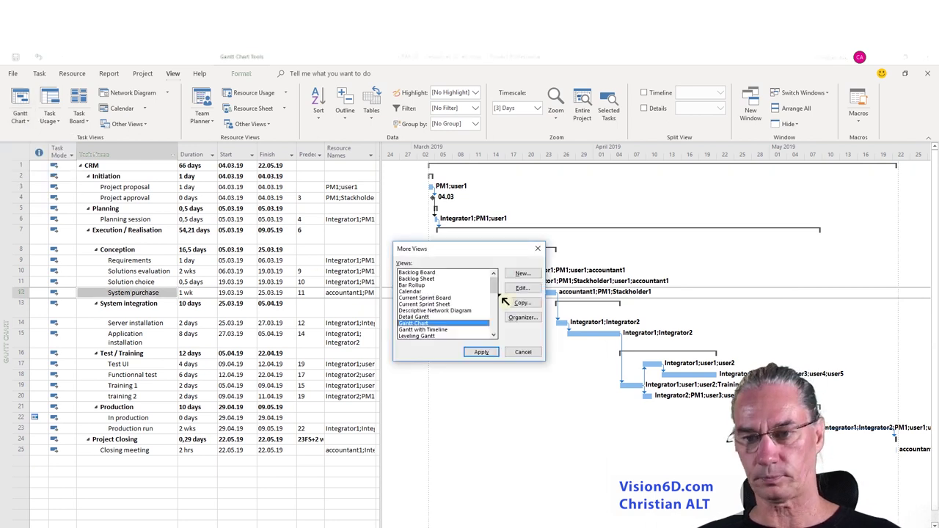
pyautogui.scroll(-3, 497, 291)
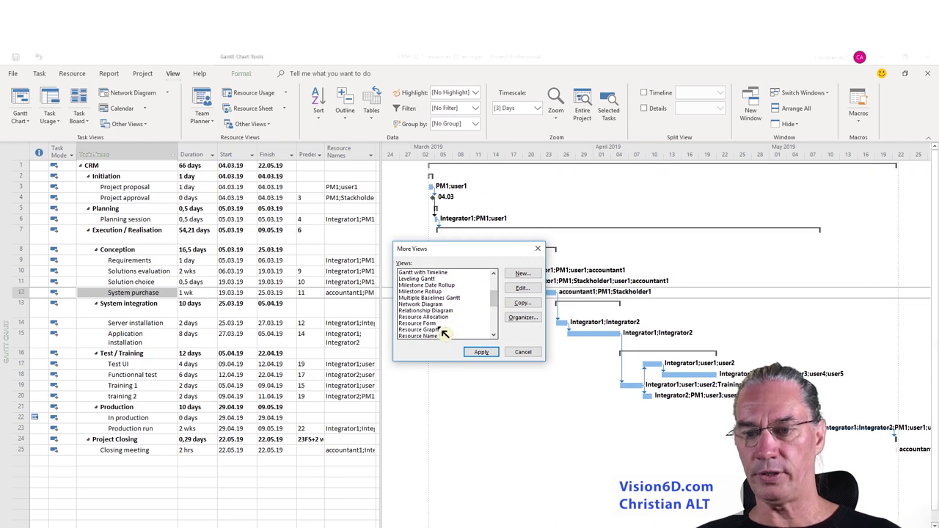
pyautogui.scroll(-1, 443, 328)
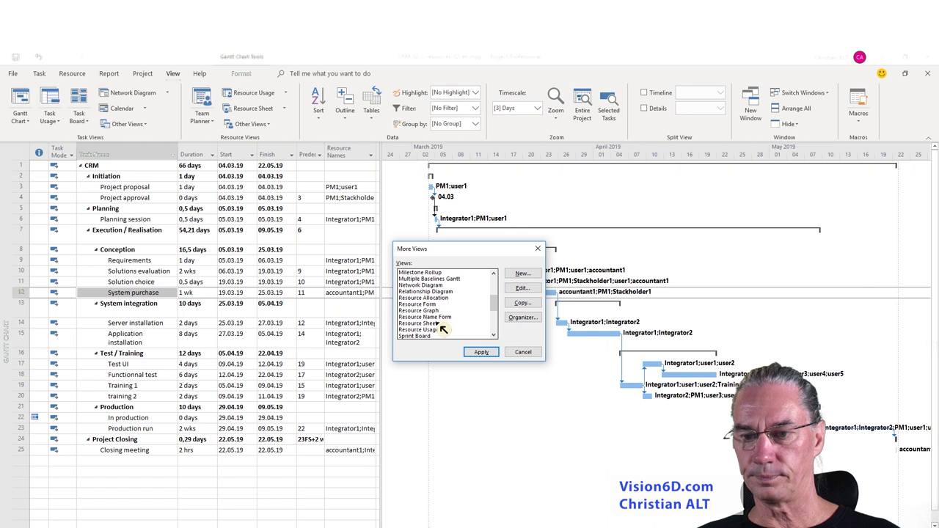
pyautogui.doubleClick(439, 323)
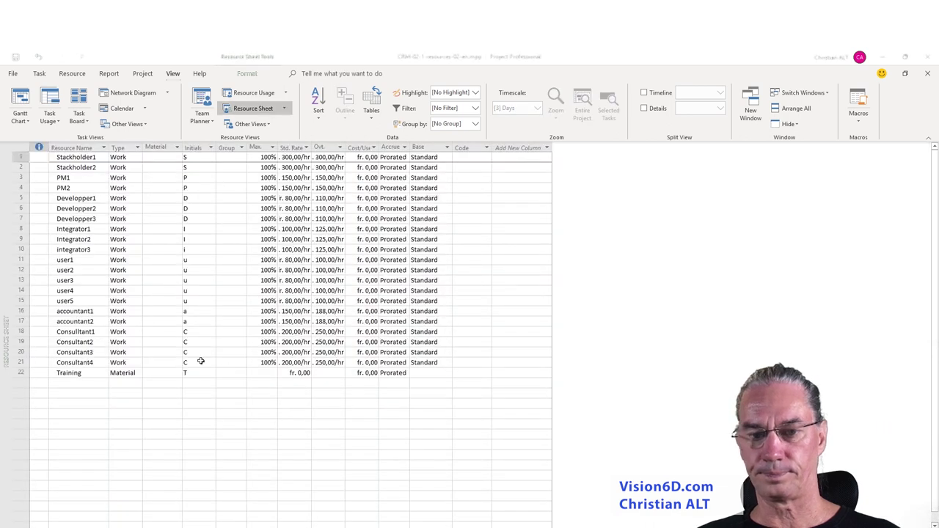
# Step: Add a new resource named "CRM soft" below Training and set its type to Cost
pyautogui.click(72, 381)
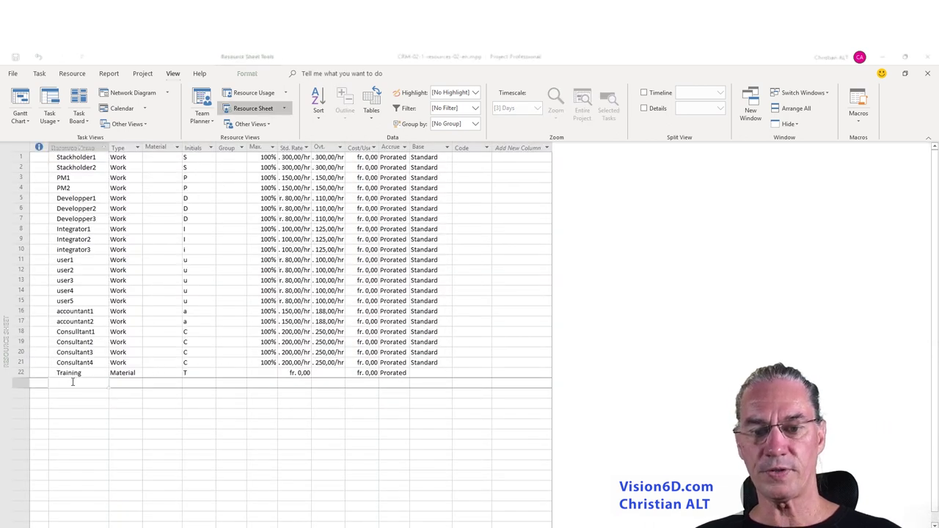
pyautogui.write('C')
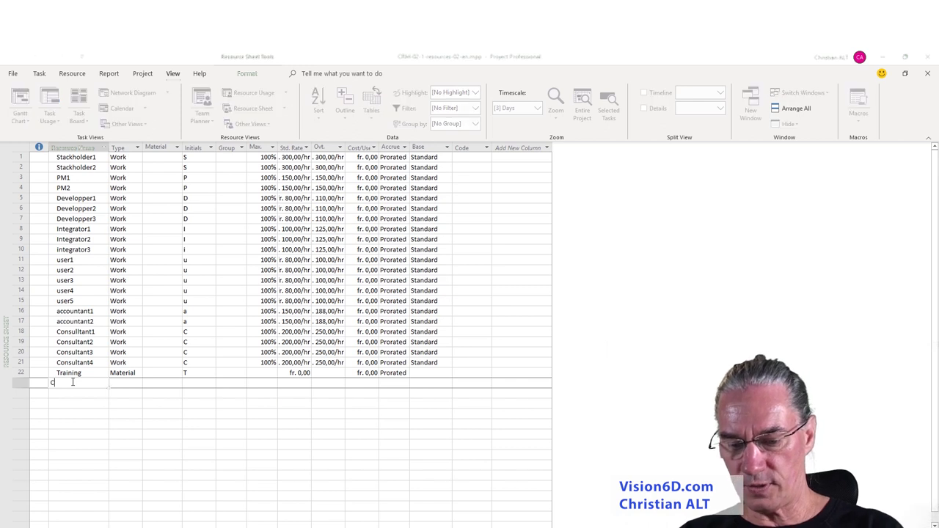
pyautogui.write('RM soft')
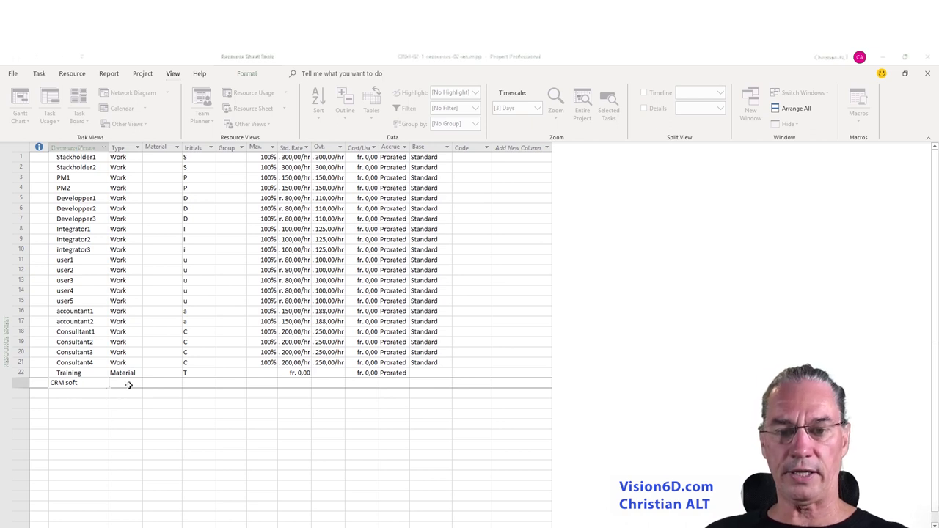
pyautogui.click(138, 384)
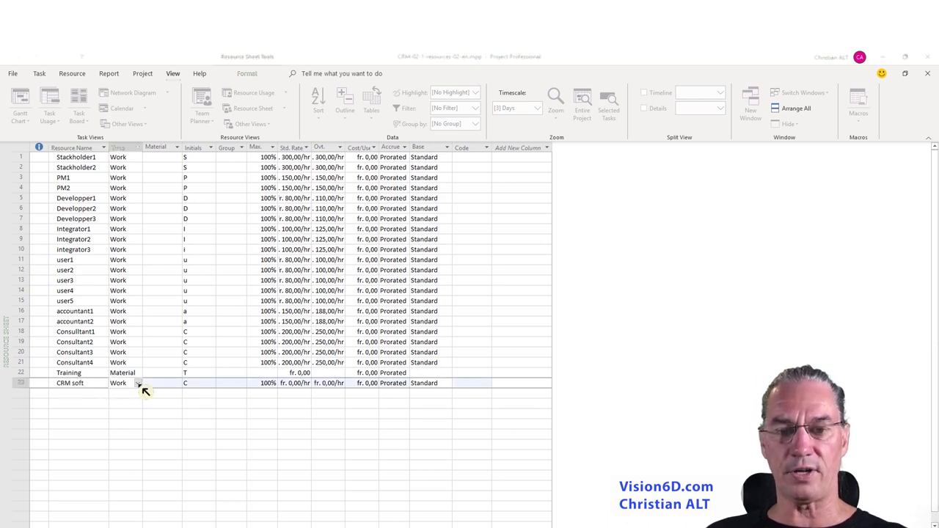
pyautogui.click(139, 384)
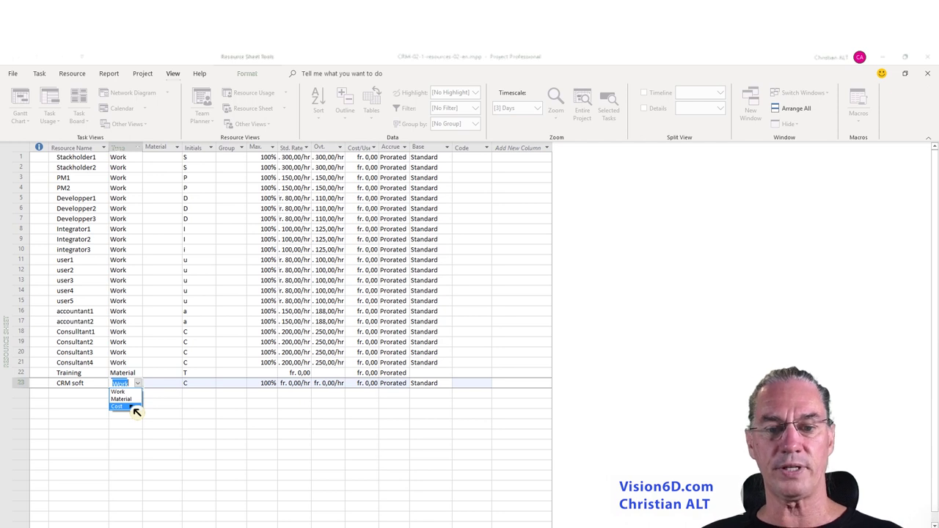
pyautogui.click(135, 408)
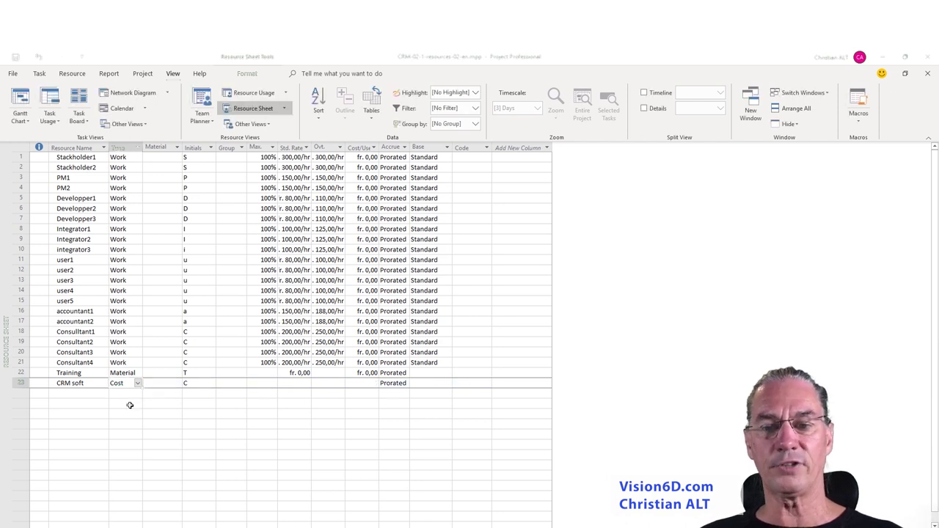
# Step: Return to the Gantt Chart view and assign the CRM soft cost resource to the System purchase task
pyautogui.click(27, 101)
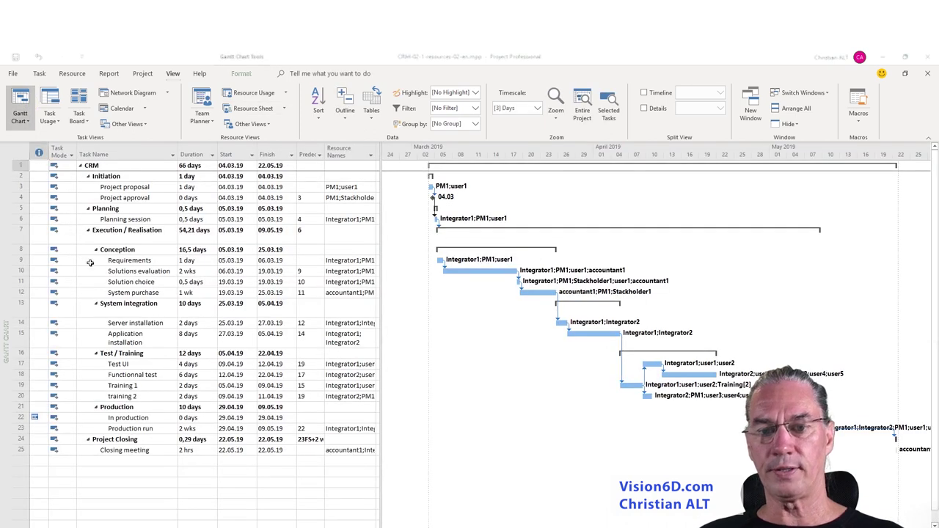
pyautogui.click(118, 292)
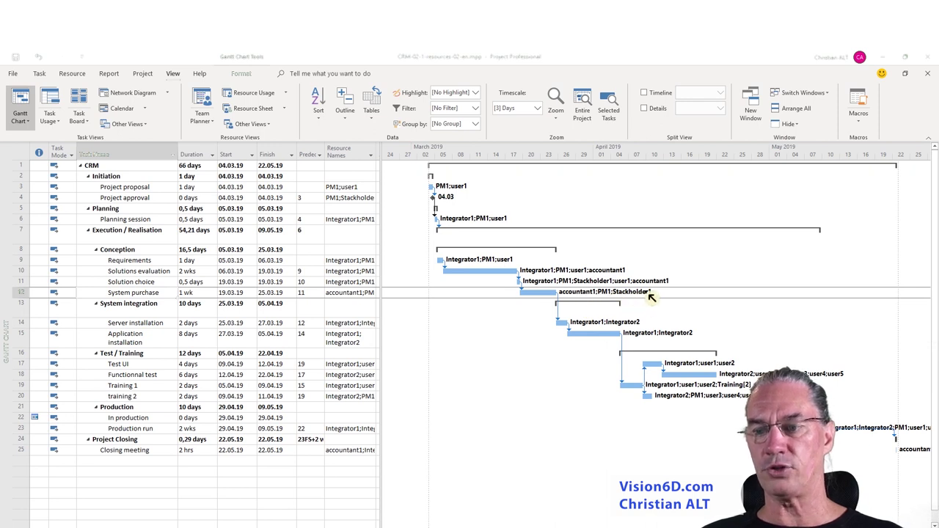
pyautogui.doubleClick(129, 292)
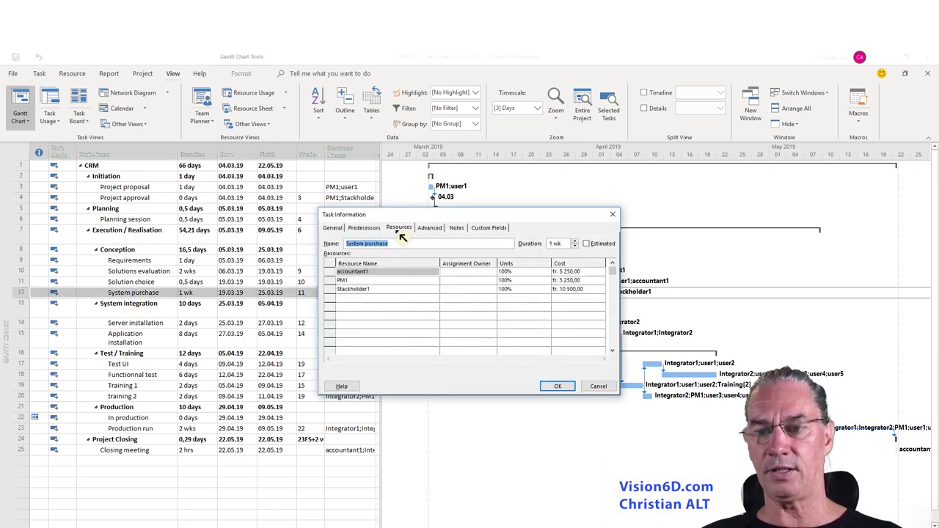
pyautogui.click(433, 297)
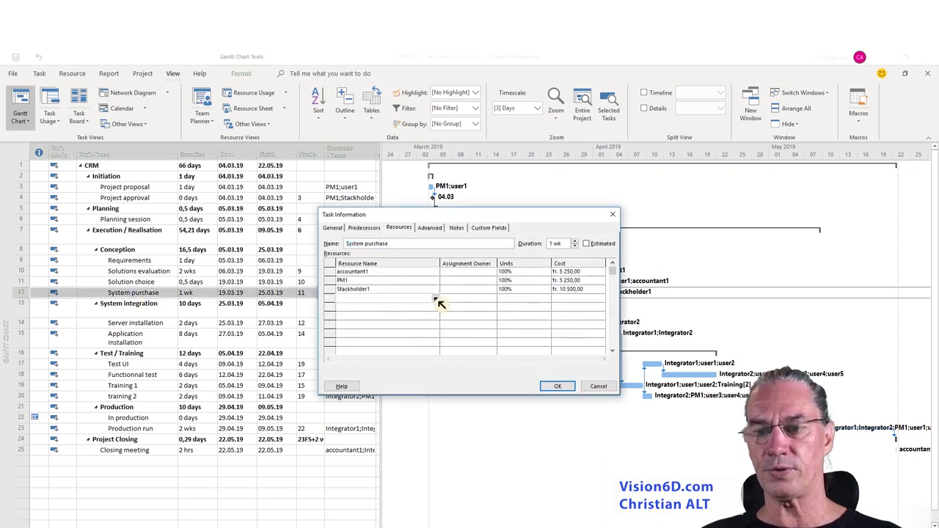
pyautogui.click(435, 299)
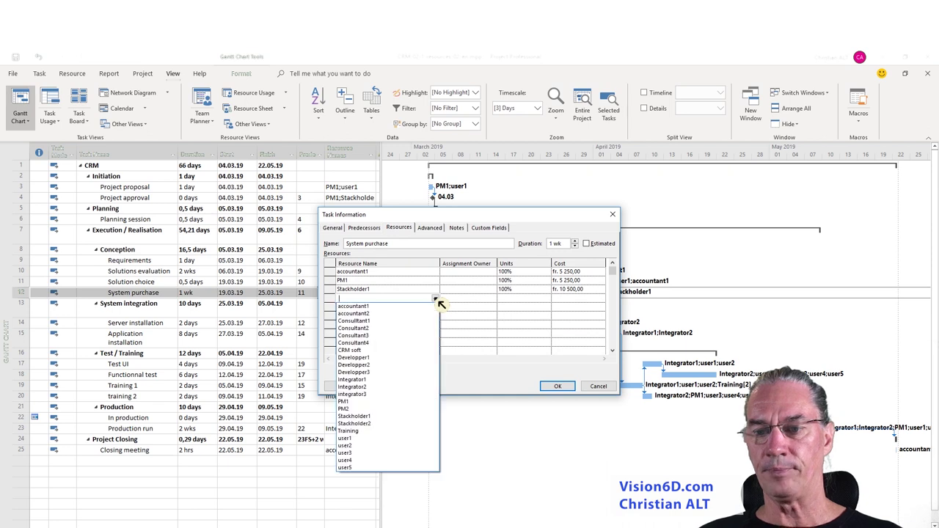
pyautogui.click(376, 352)
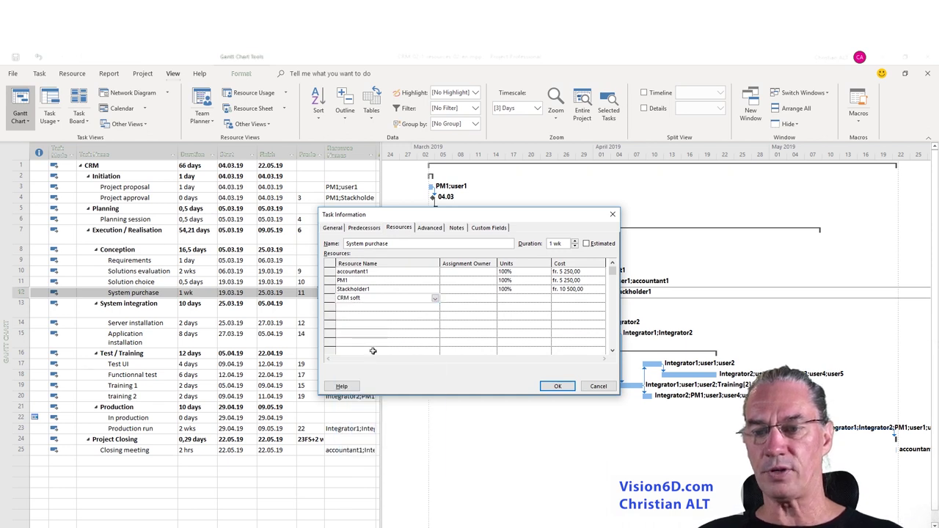
pyautogui.click(558, 387)
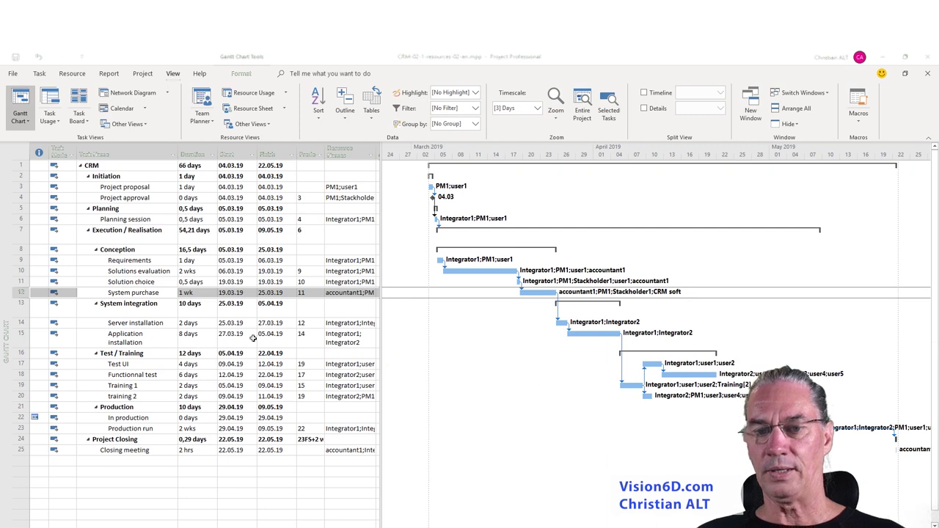